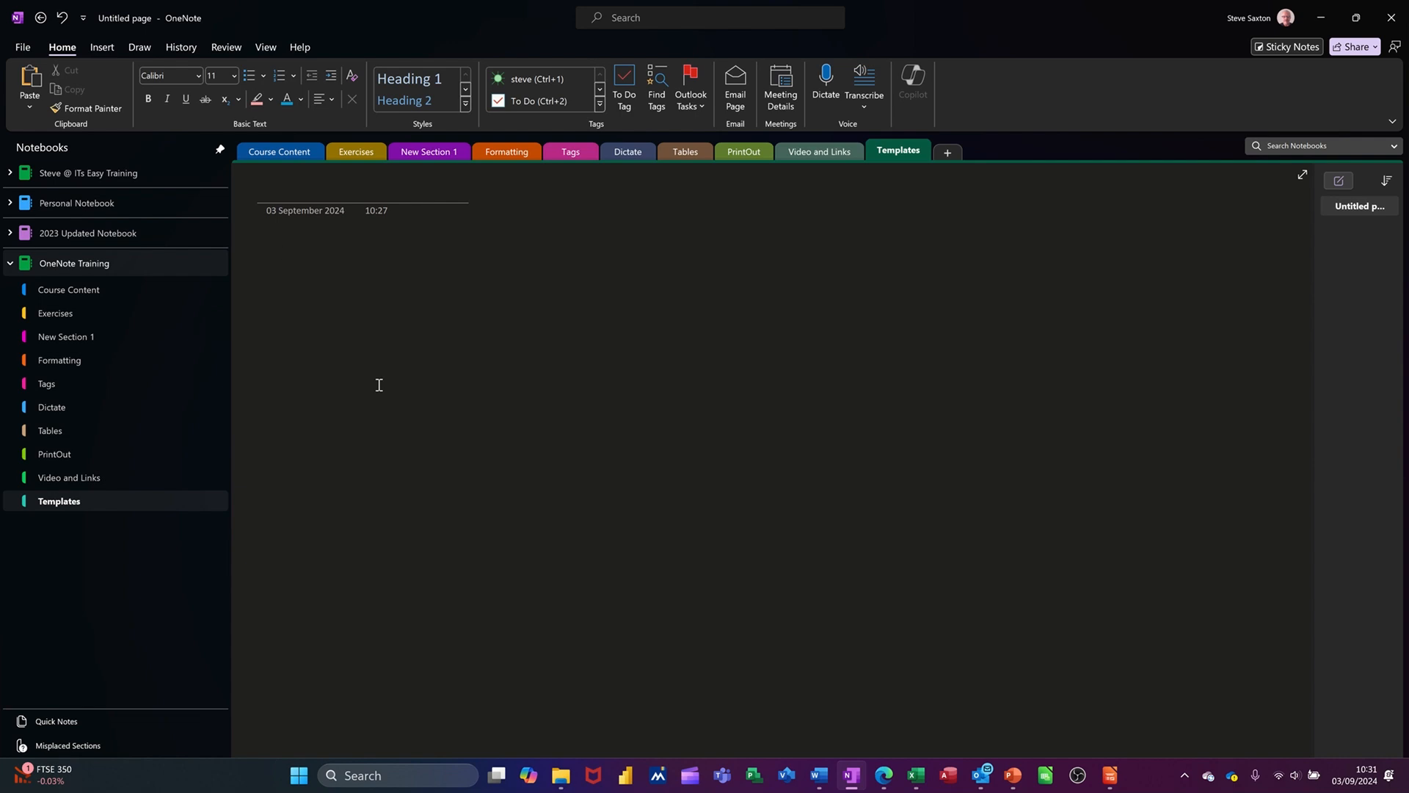
Show the page templates list and widen its pane so the template categories have more room.
click(106, 48)
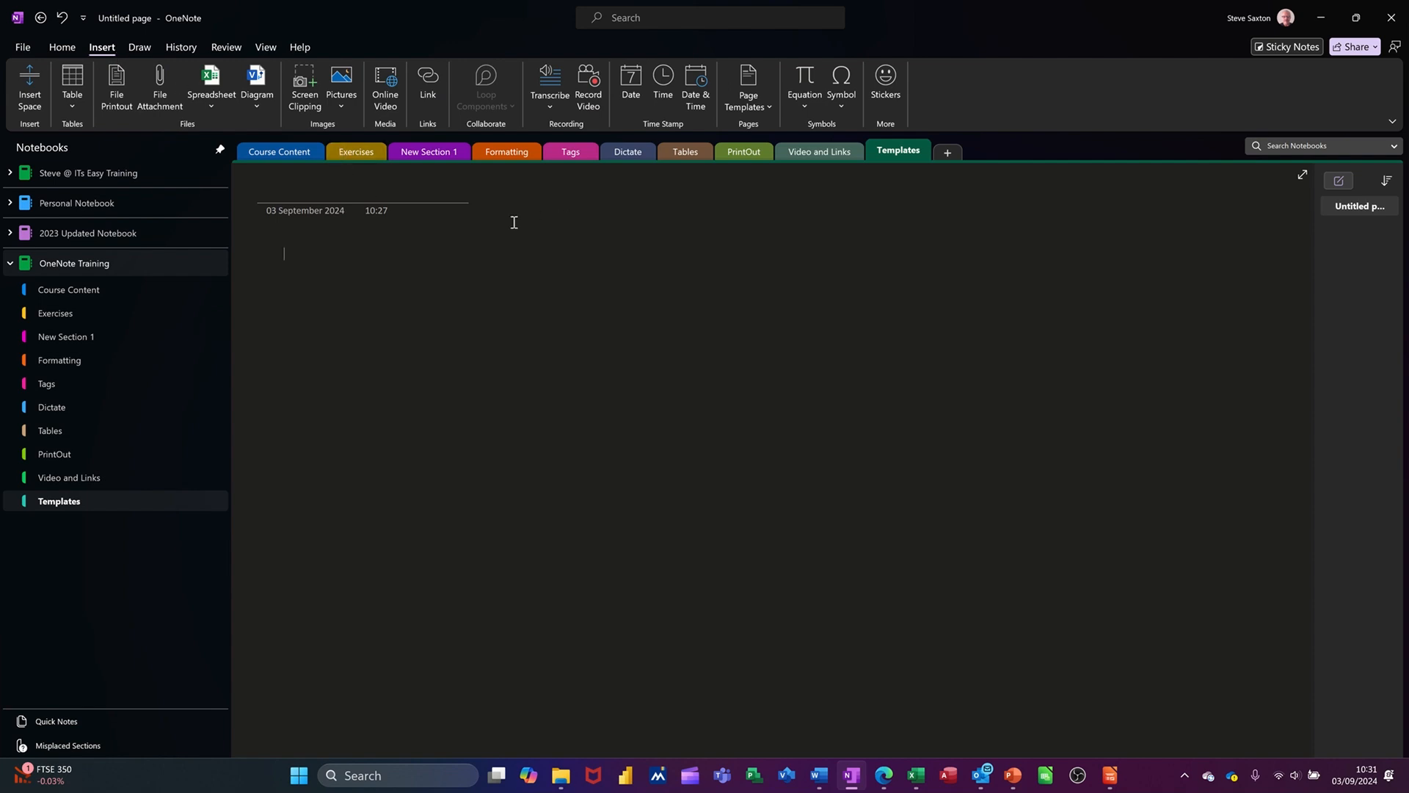
click(757, 79)
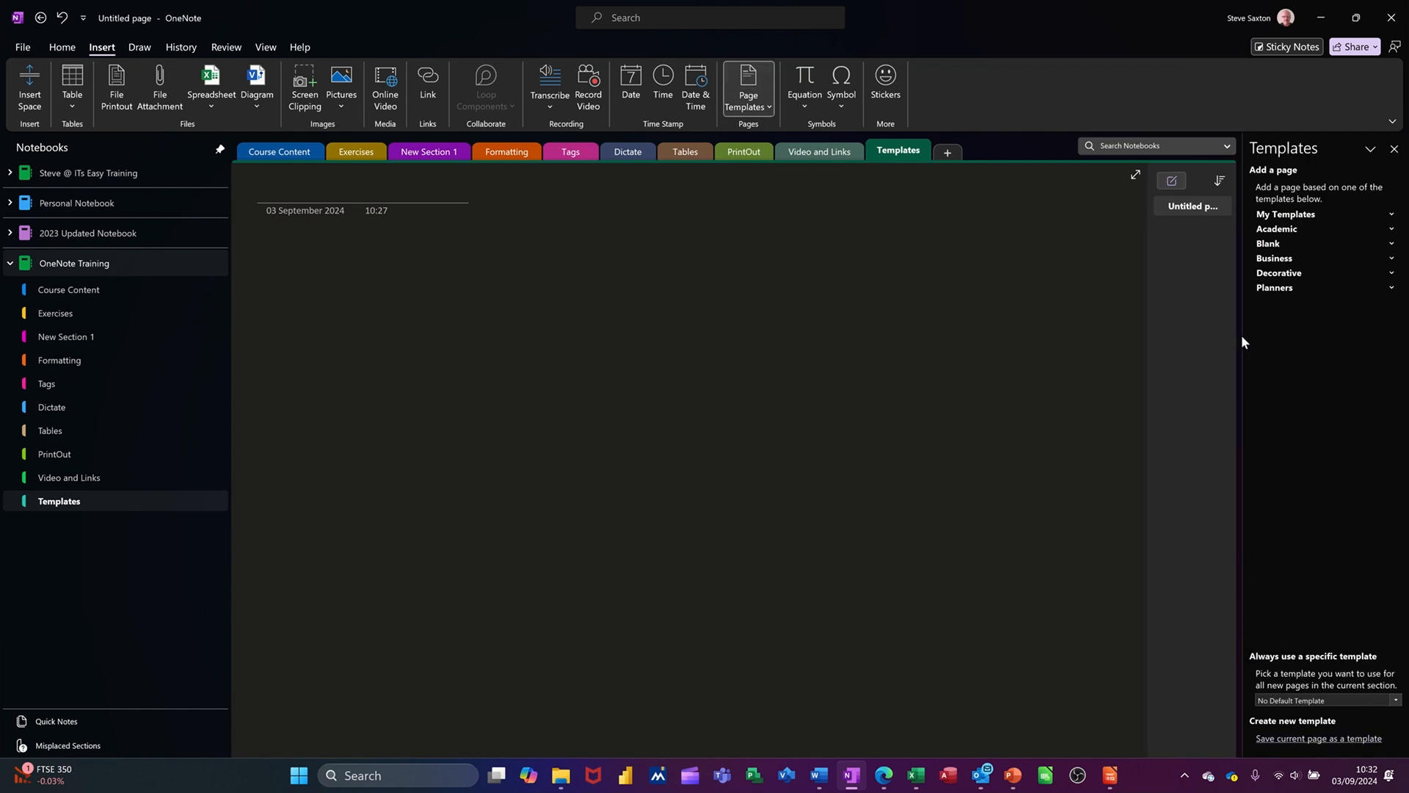
drag(1242, 336, 1087, 331)
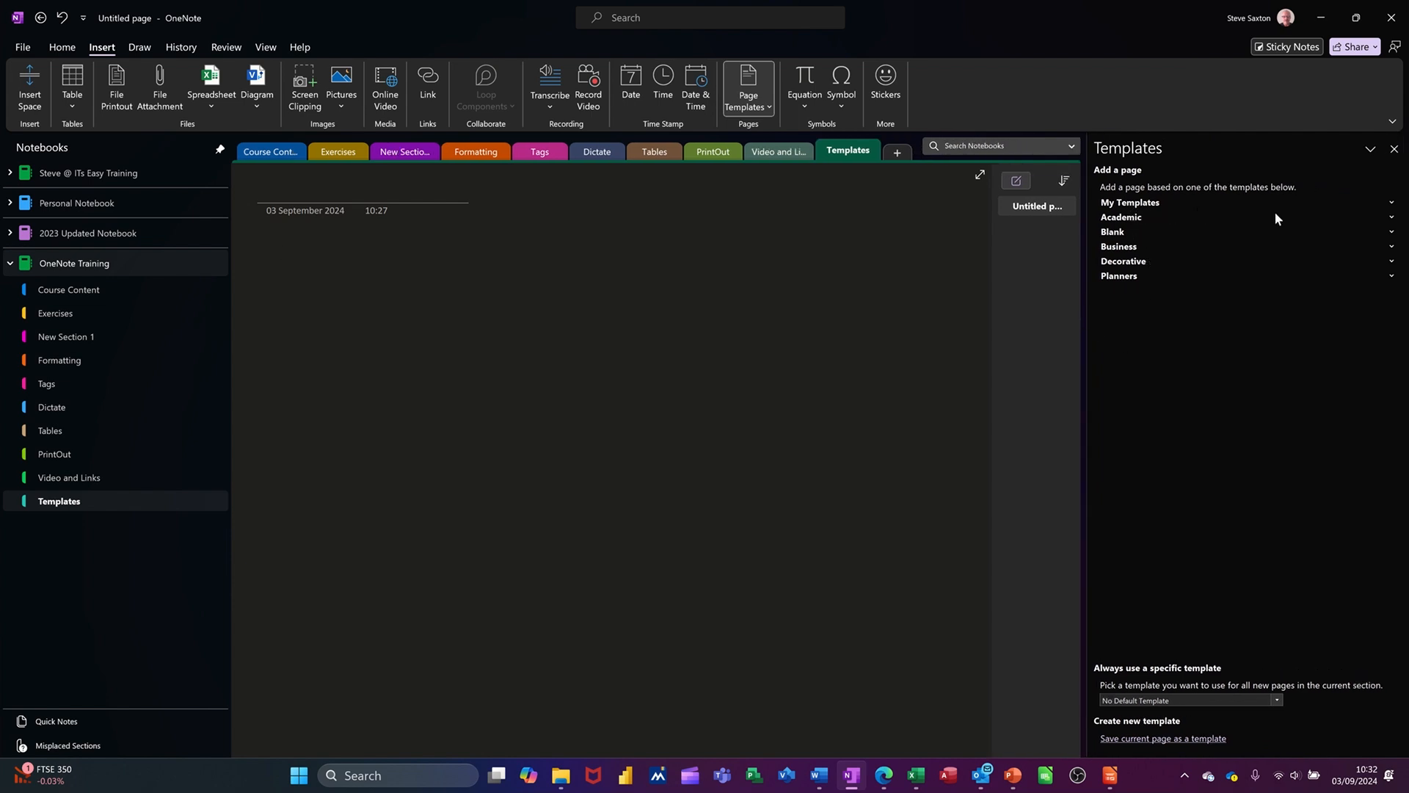
Try a new page based on the custom "Issues" template from My Templates, and undo it.
click(1392, 205)
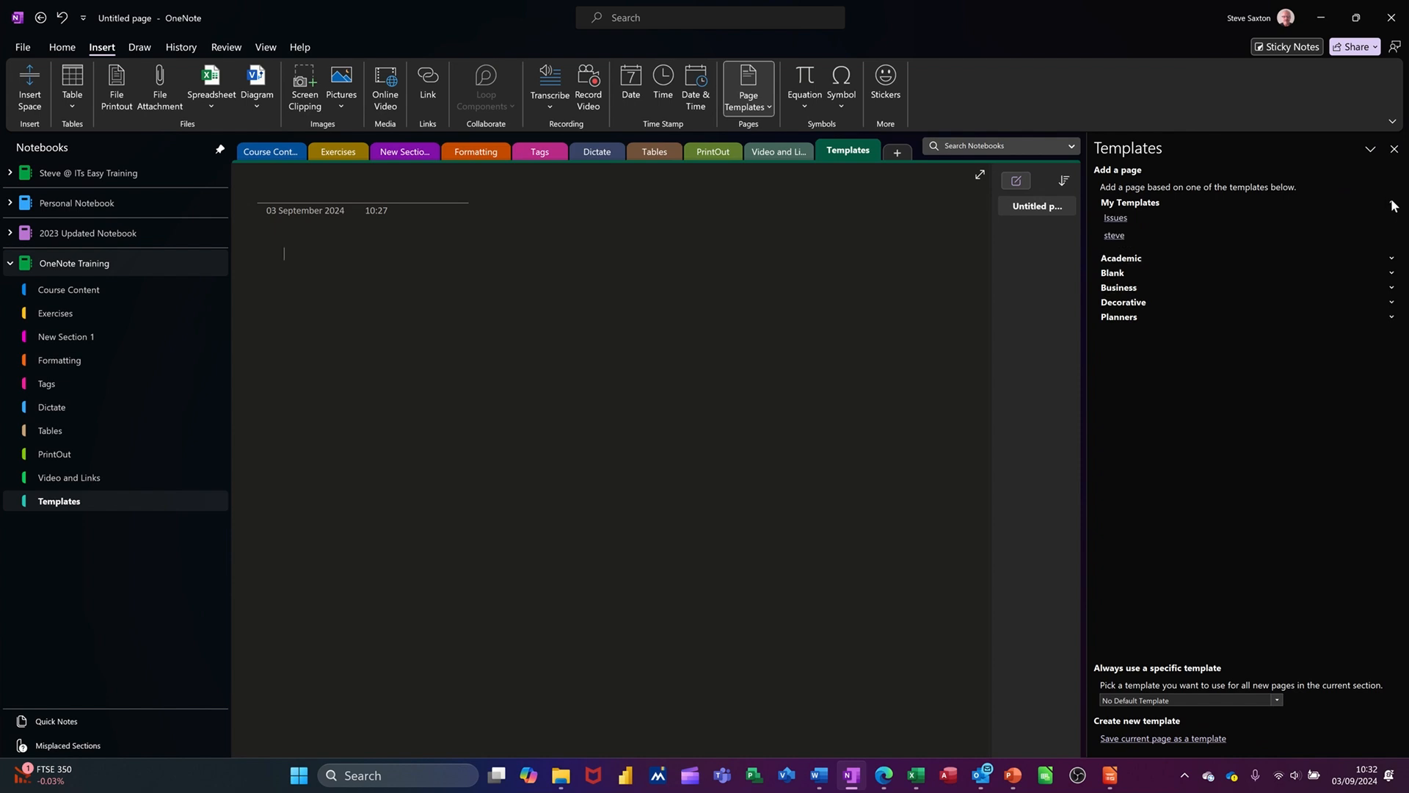
click(1115, 220)
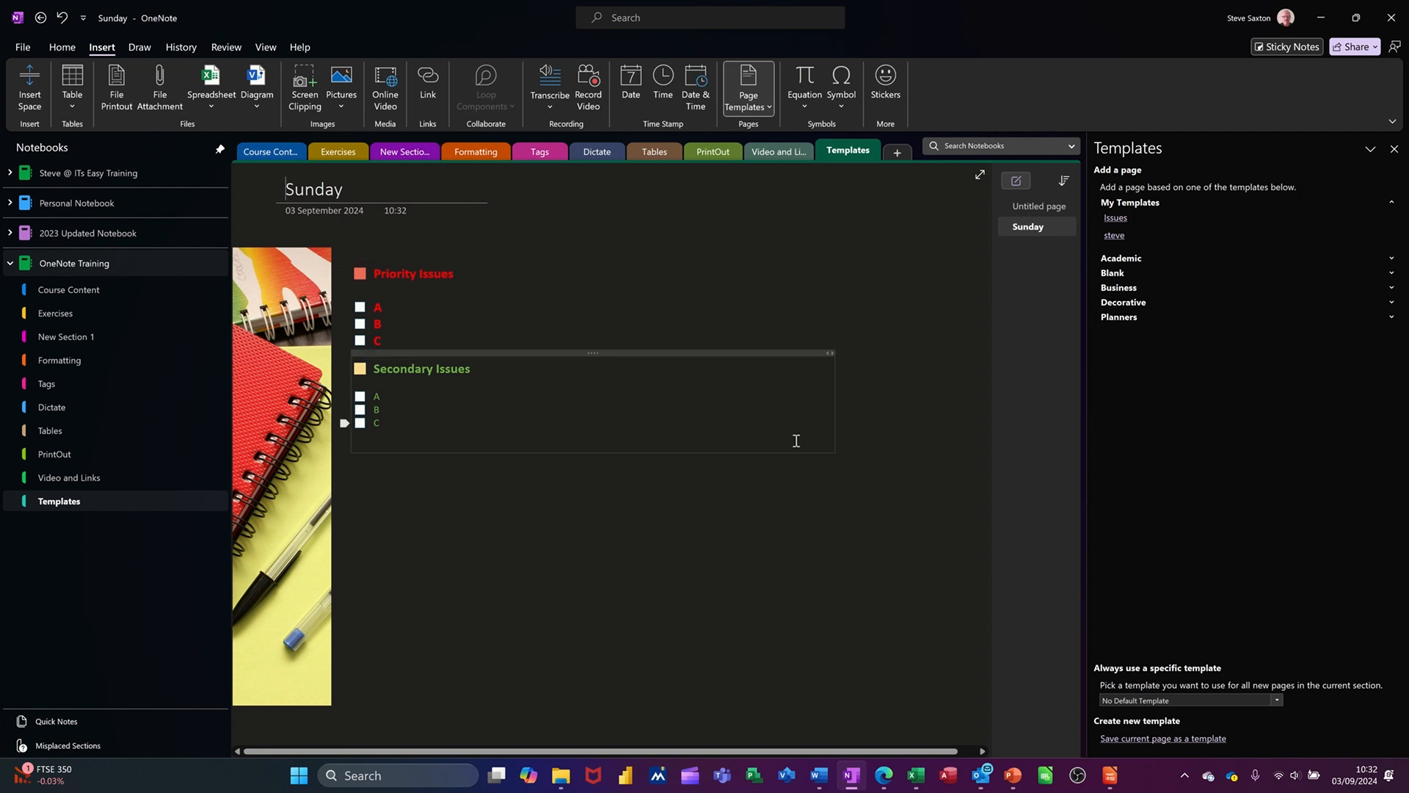
key(ctrl+z)
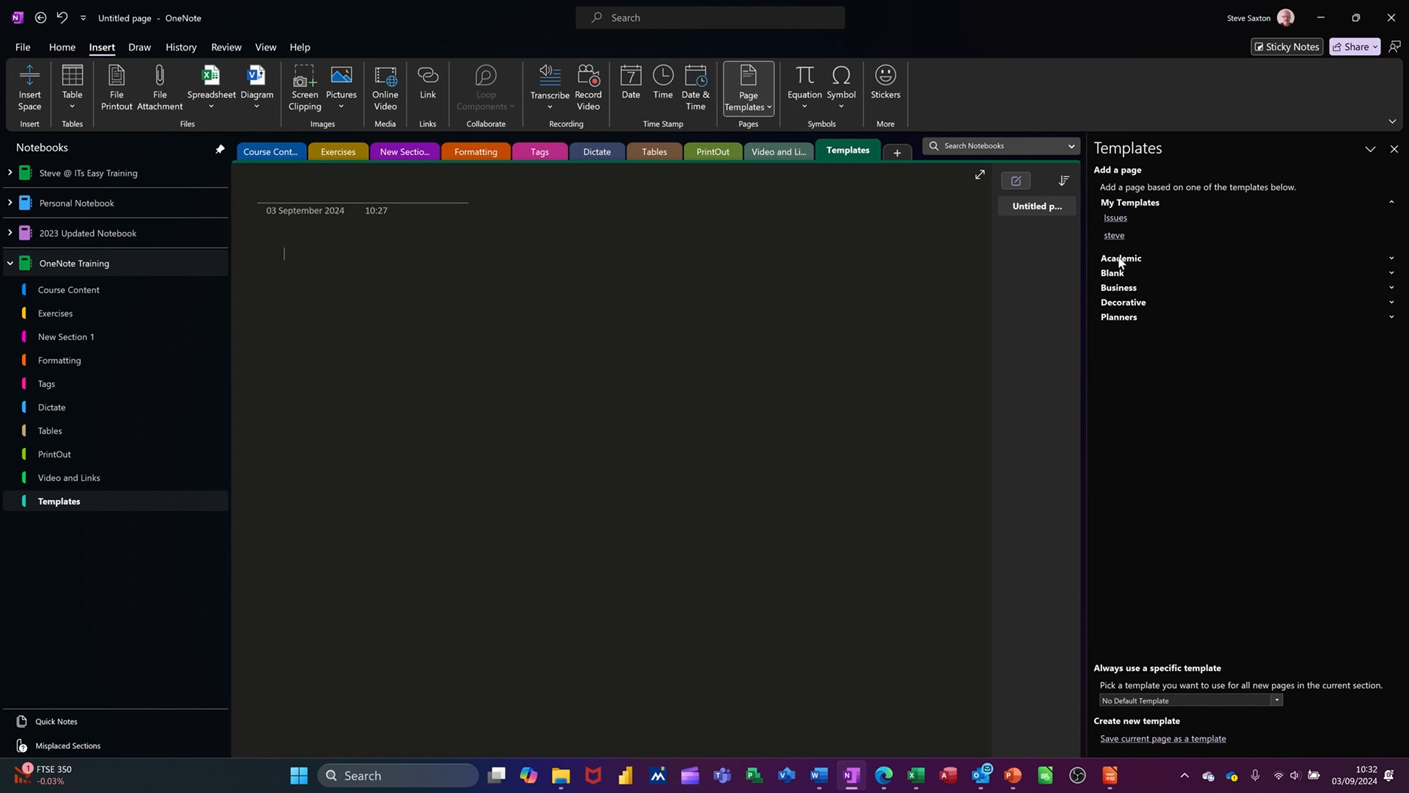
Try the Academic templates "Detailed Lecture Notes" and "Math/Science Class Notes", undoing each added page.
click(1391, 259)
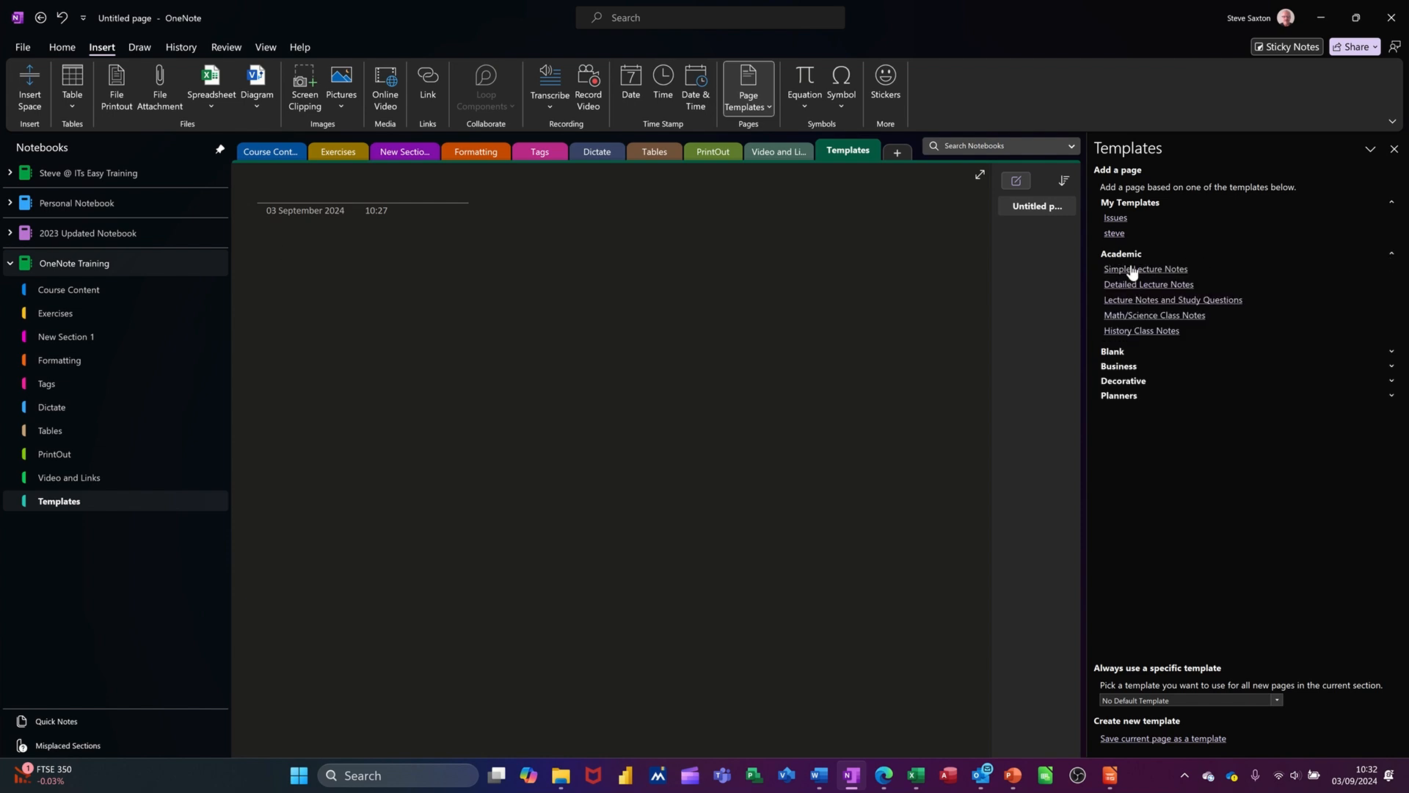
click(1126, 288)
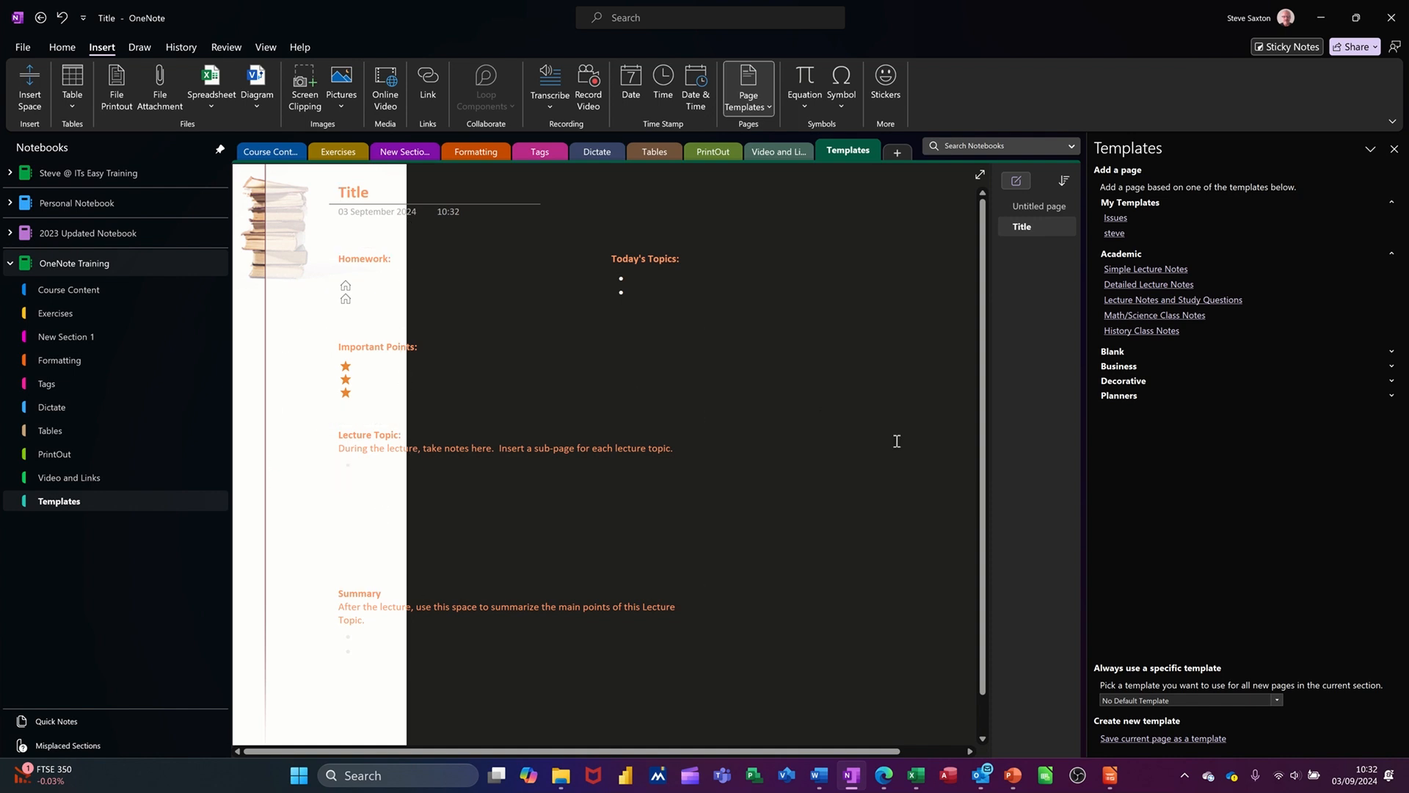
key(ctrl+z)
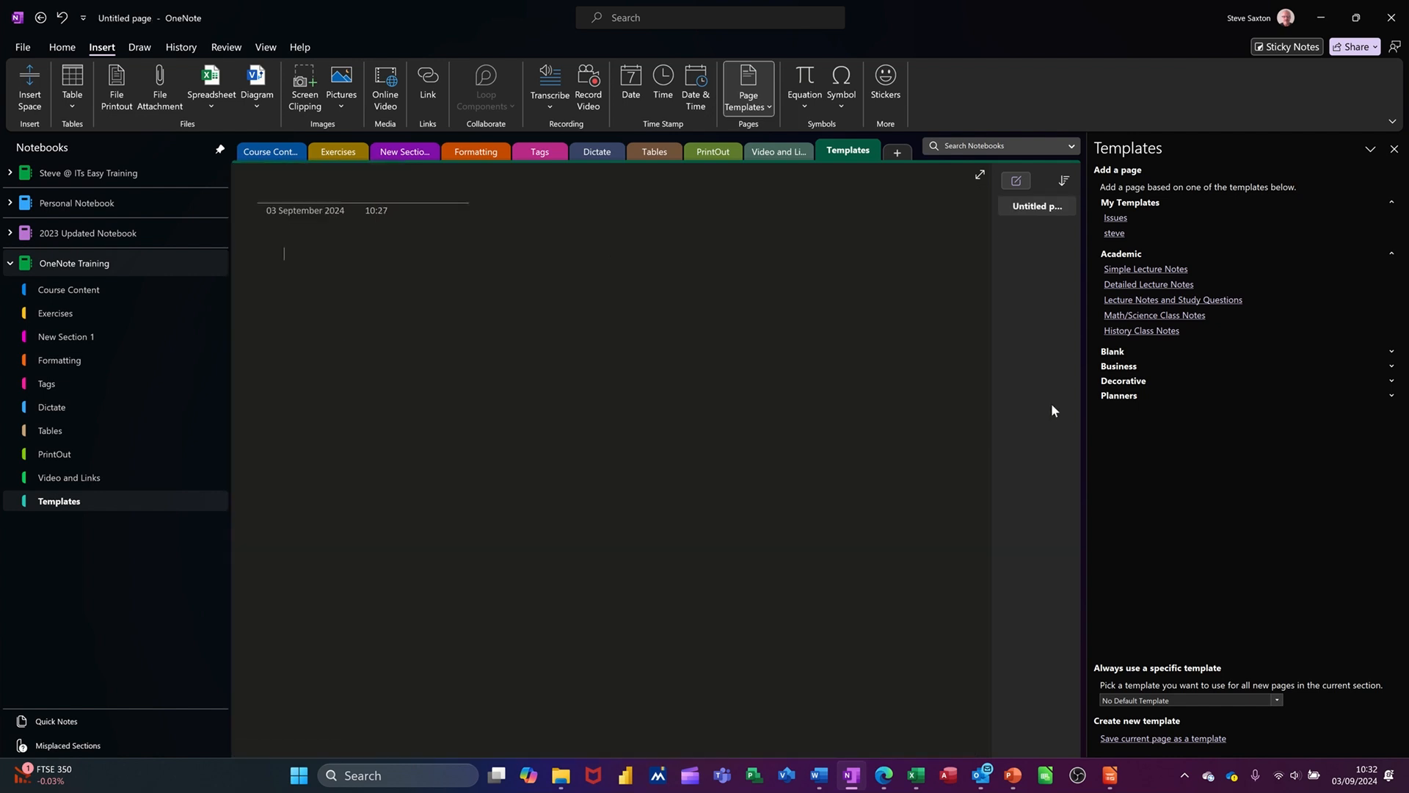
click(1136, 321)
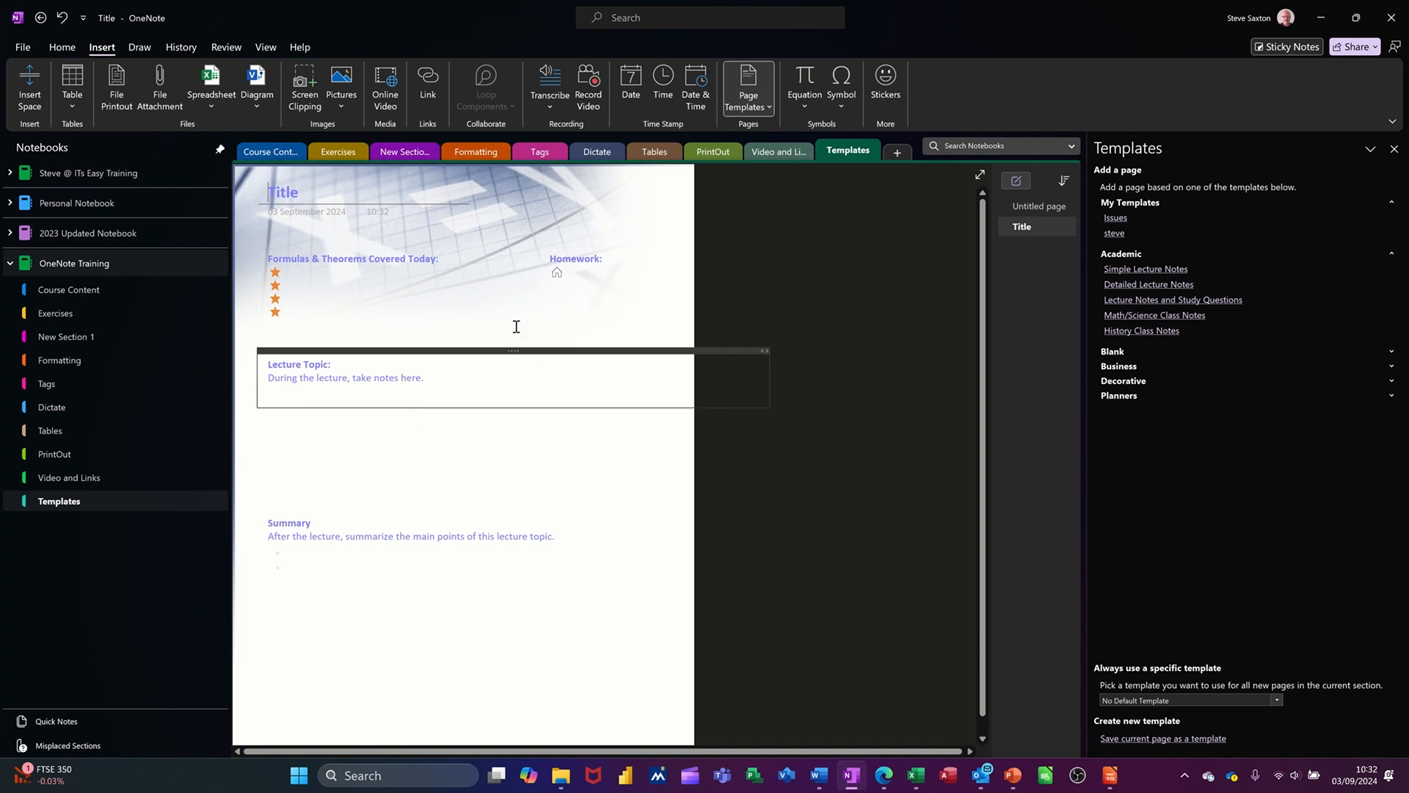
key(ctrl+z)
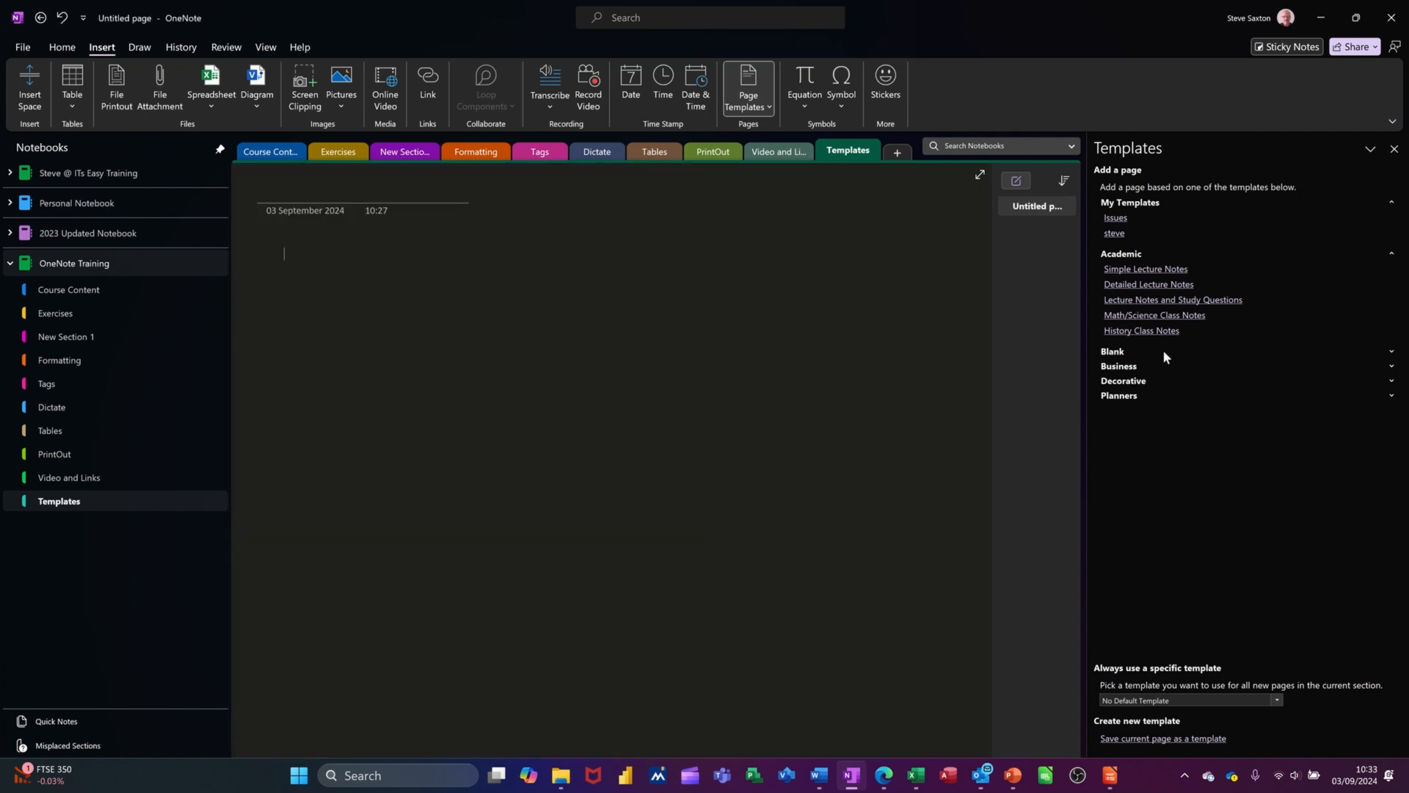
Try a new page from the Blank category's "Tabloid" template, undo it and collapse the category.
click(1384, 350)
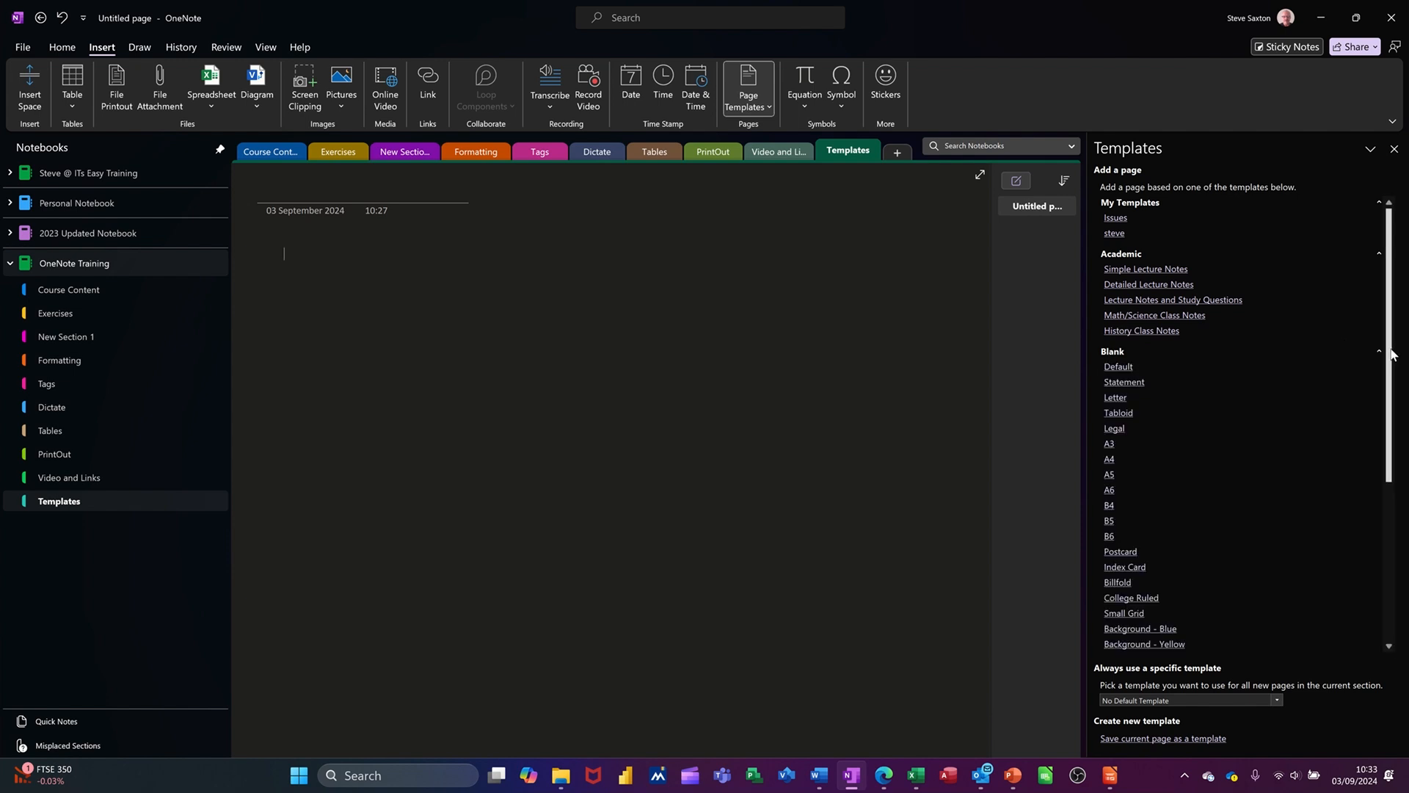
click(1127, 415)
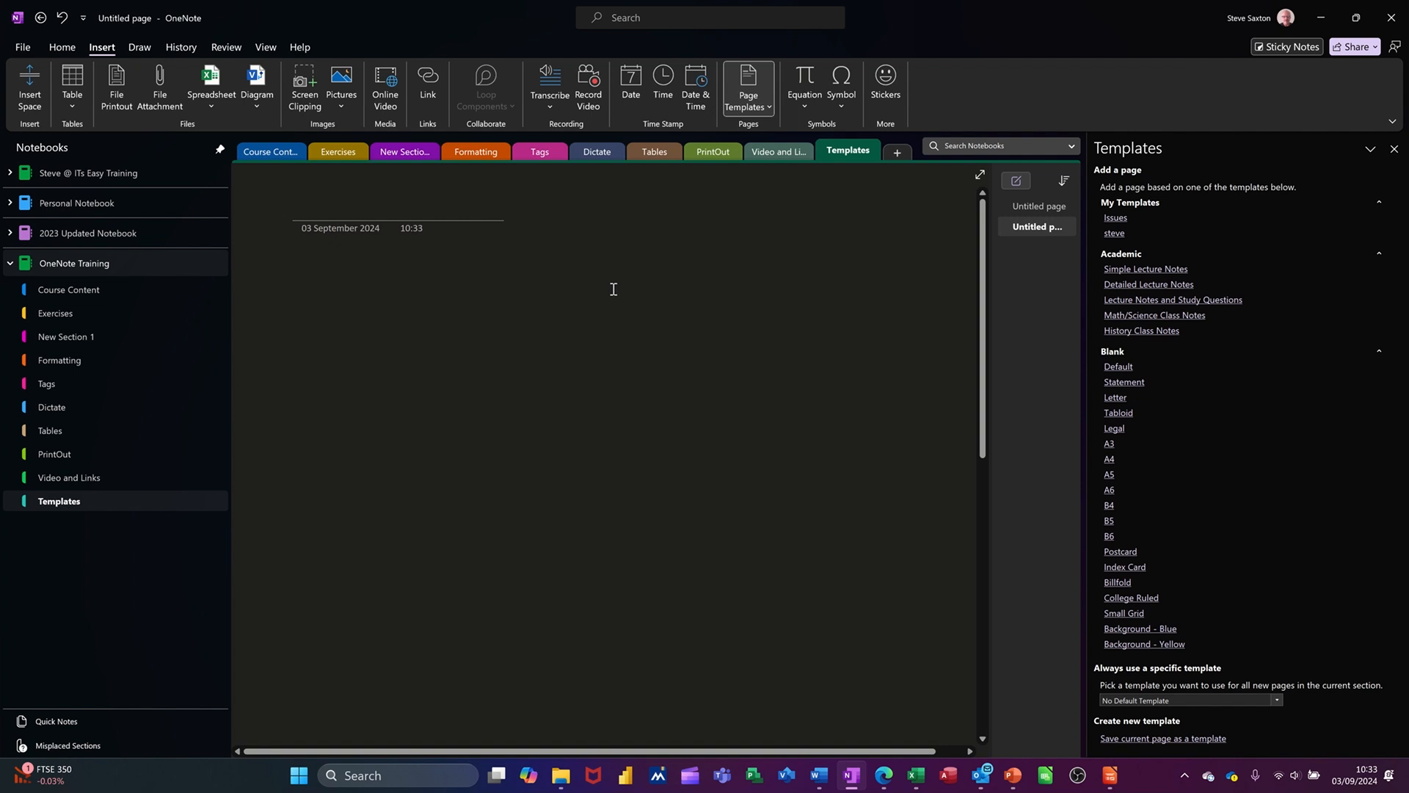
key(ctrl+z)
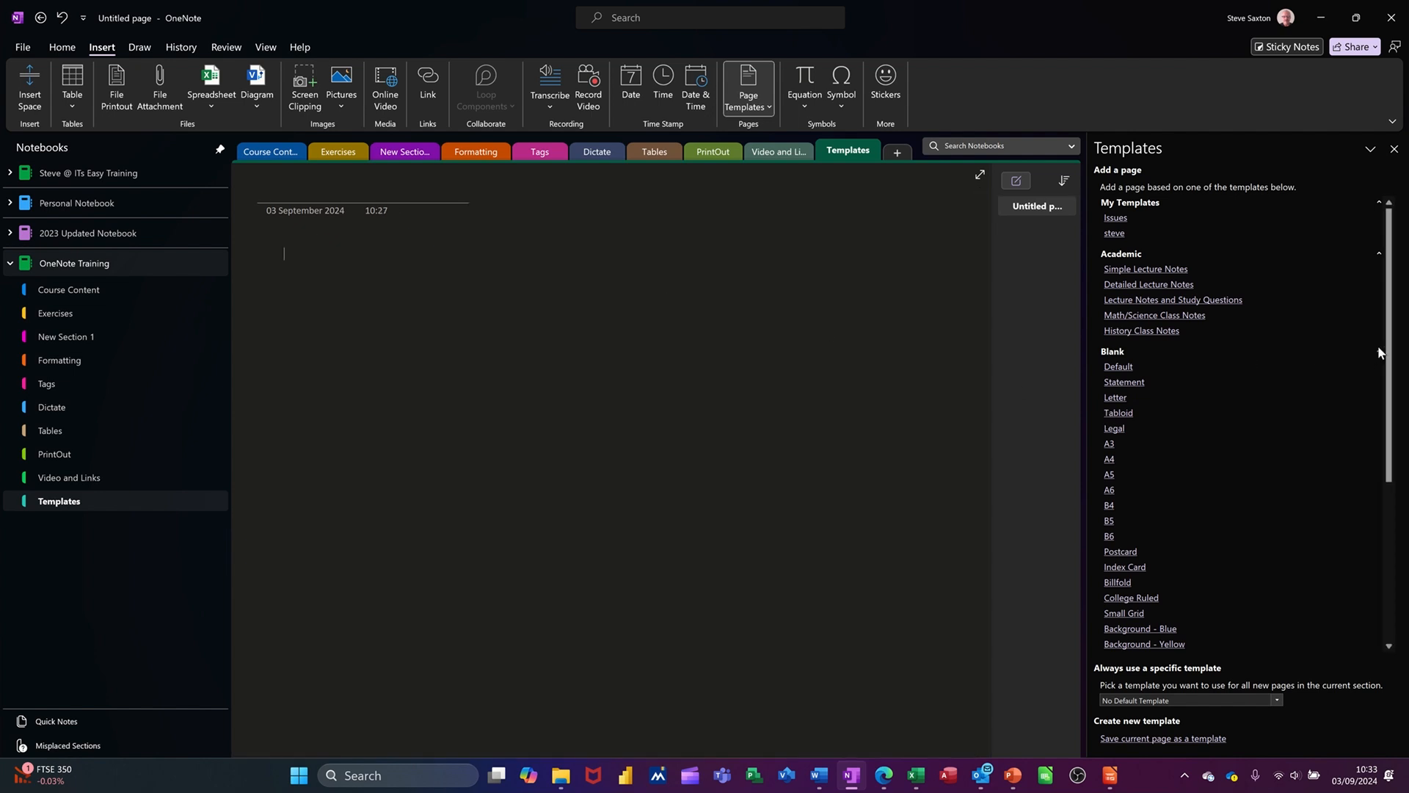
click(1379, 352)
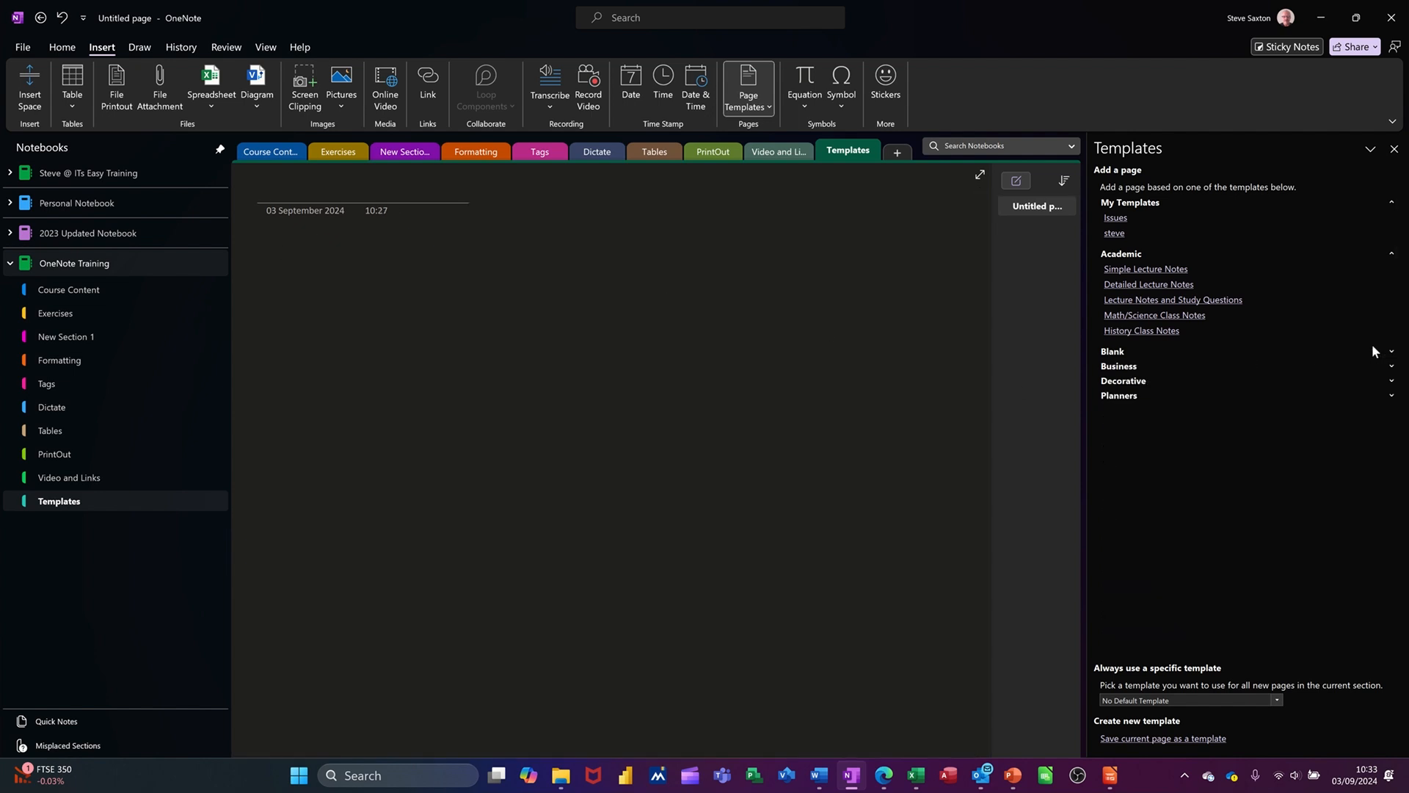
Try the Business templates "Personal Meeting Notes" and "Formal Meeting Notes", undoing each added page.
click(1135, 367)
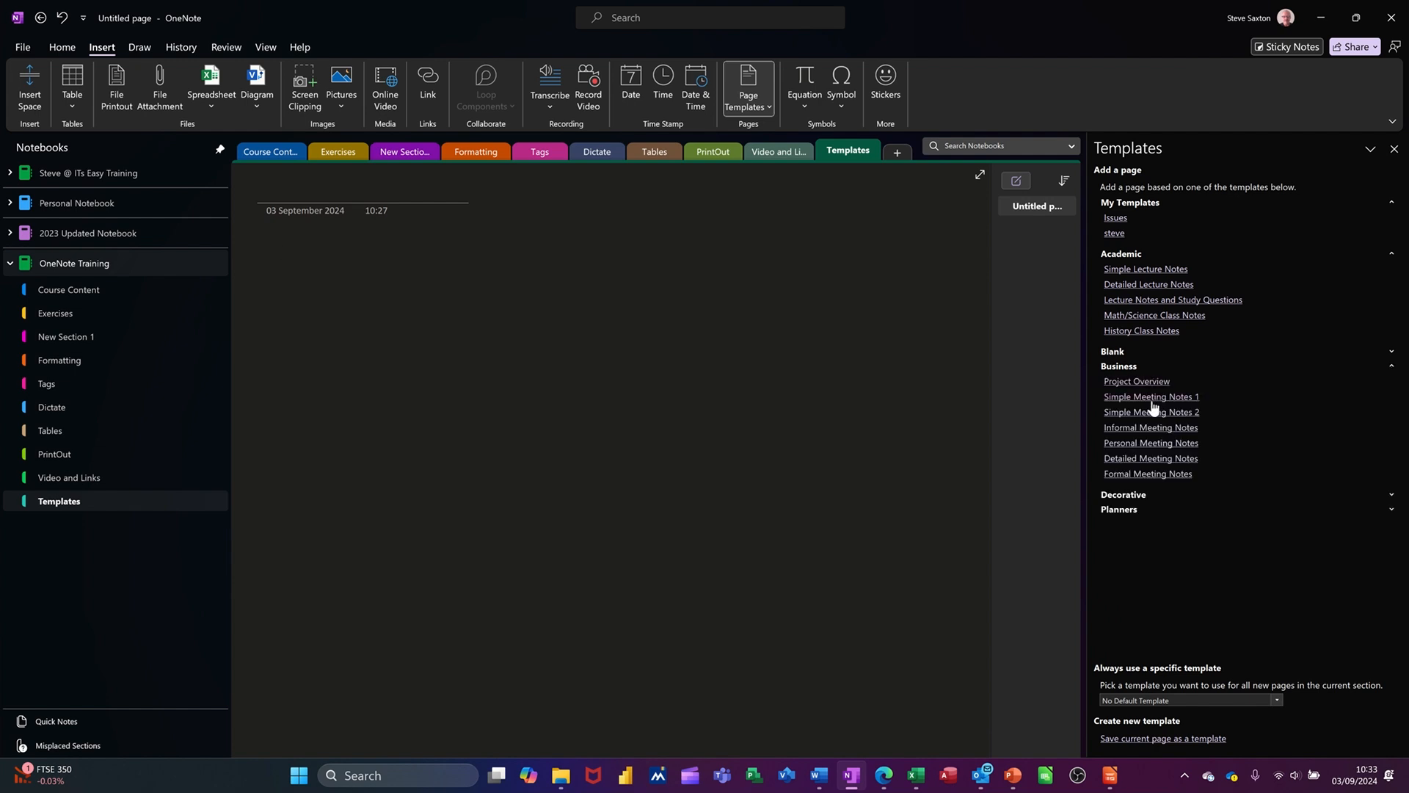
click(1130, 445)
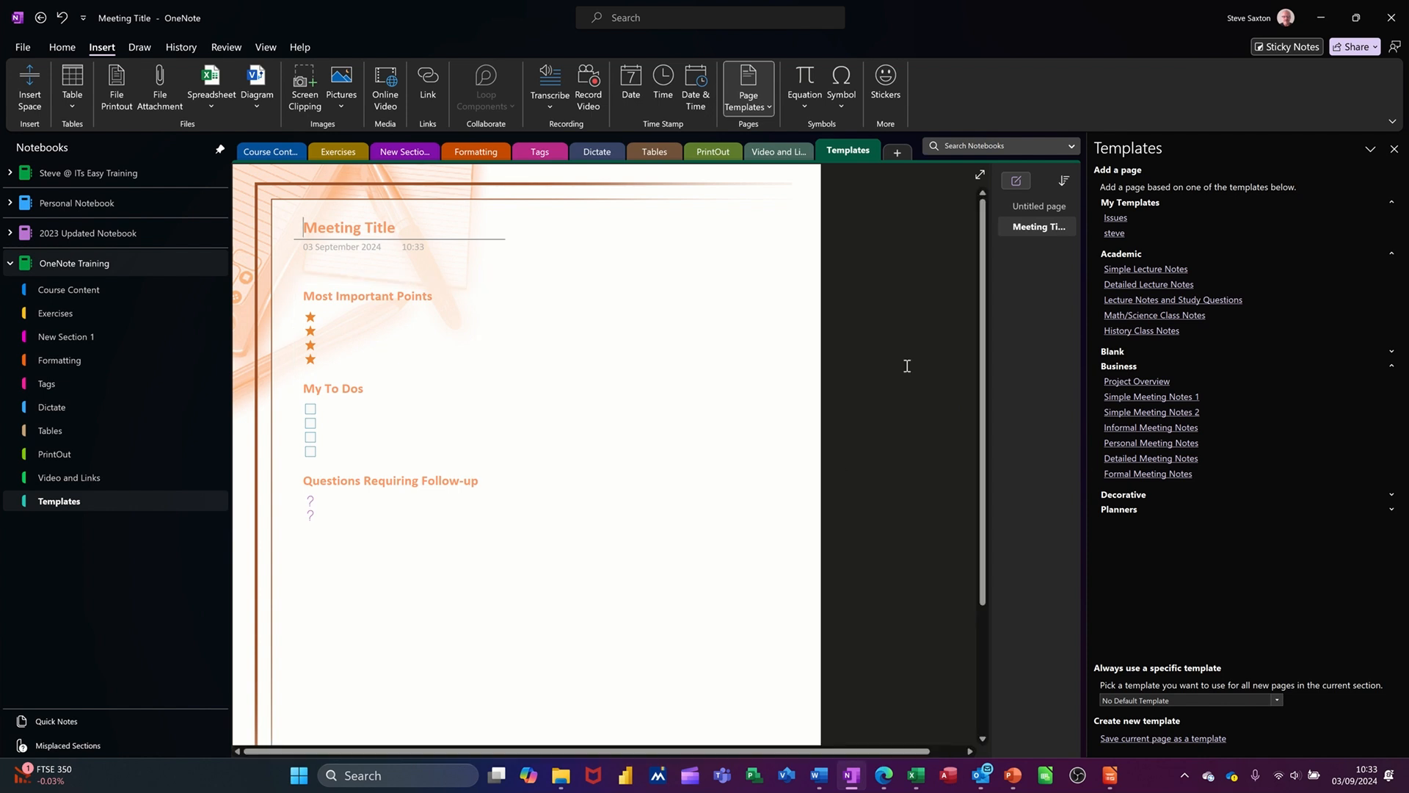
key(ctrl+z)
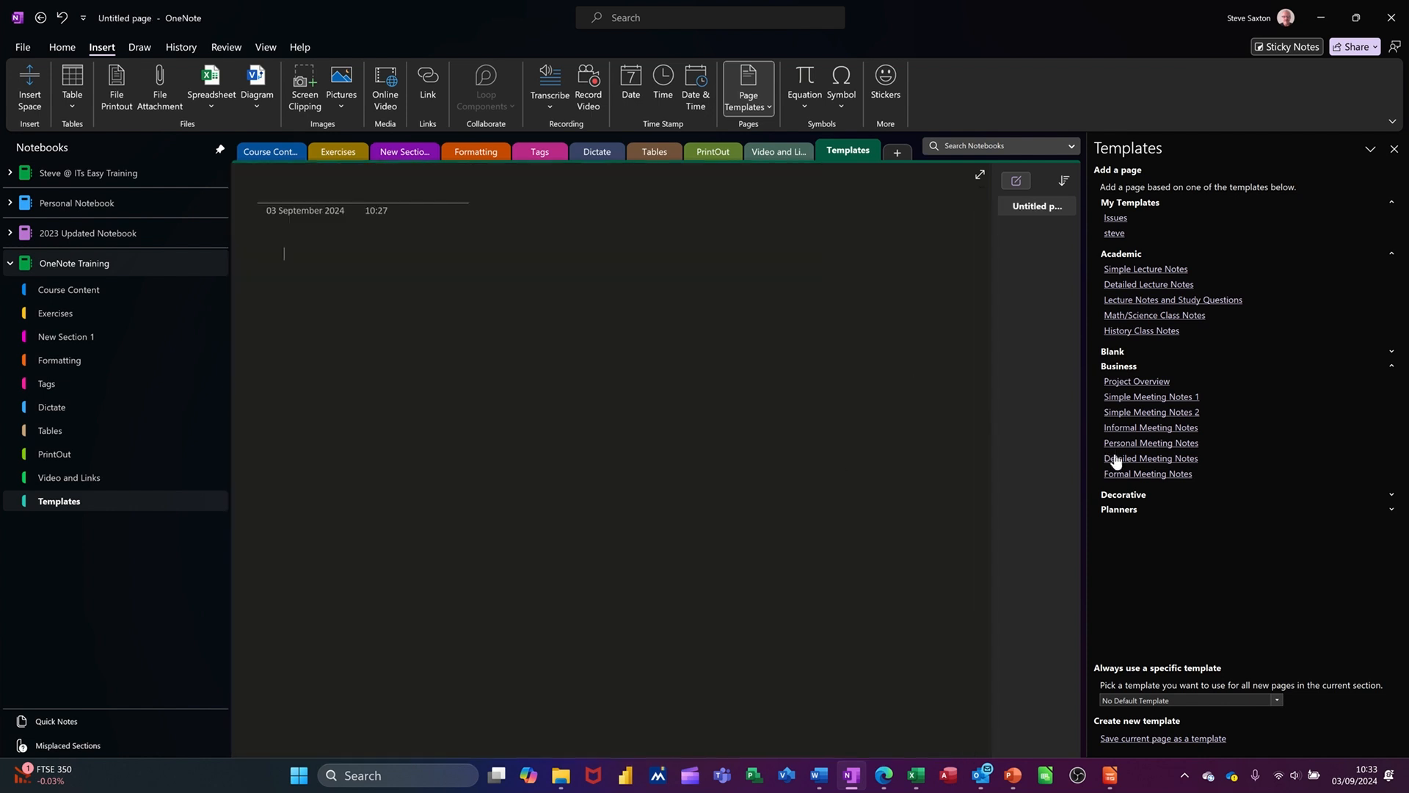
click(1140, 481)
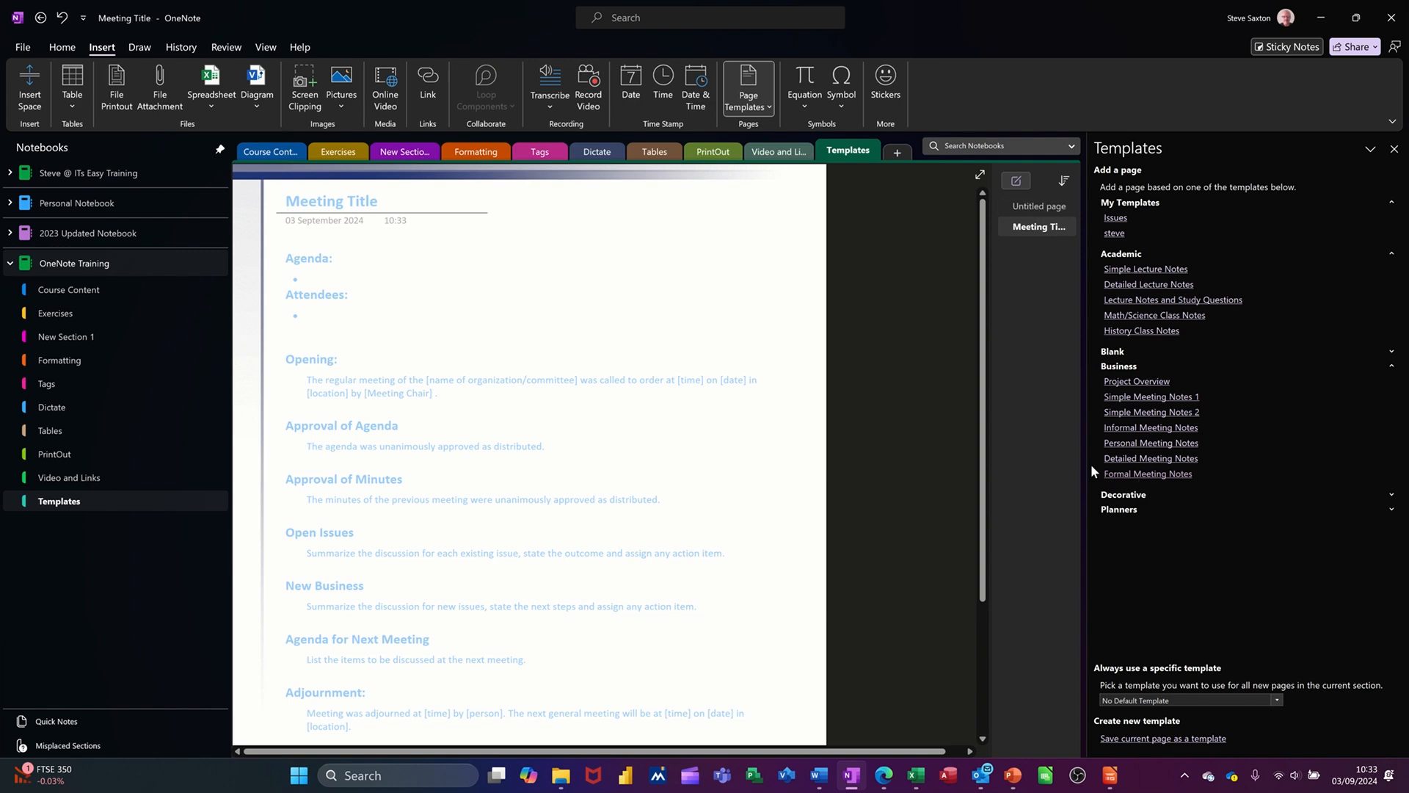
scroll(528, 336, down, 1)
scroll(529, 336, down, 6)
scroll(526, 343, up, 8)
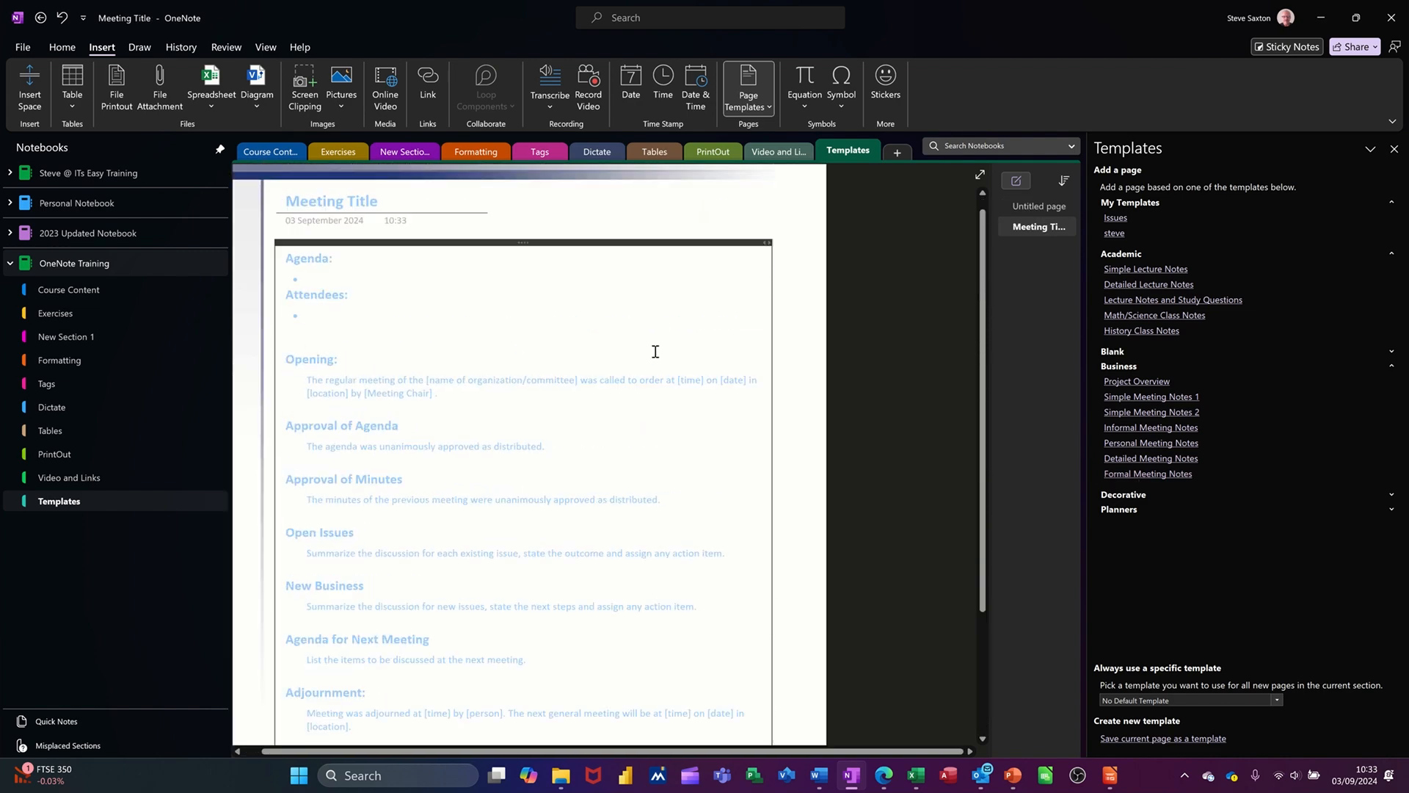
key(ctrl+z)
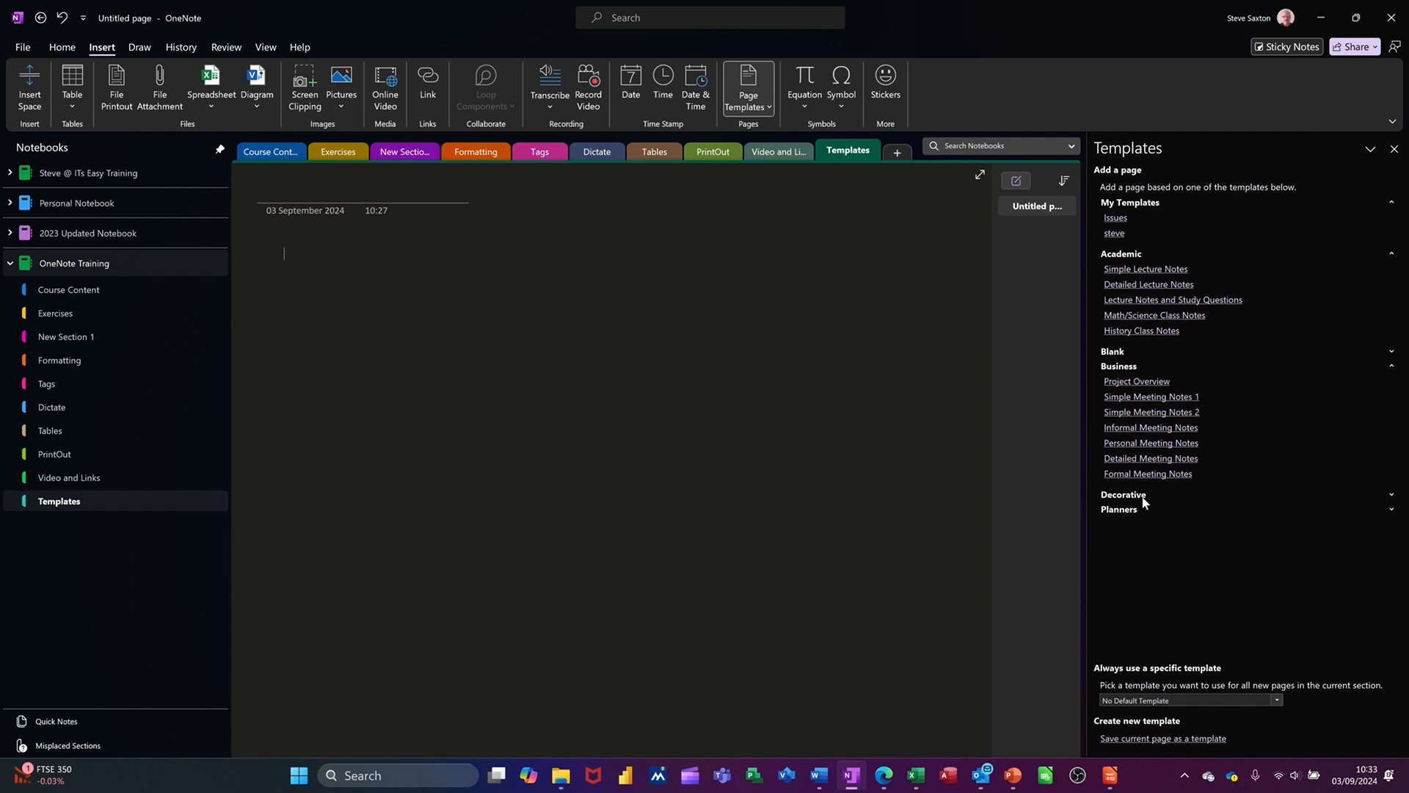
Try a new page based on the Decorative template "Bubbles Margin", and undo it.
click(1391, 494)
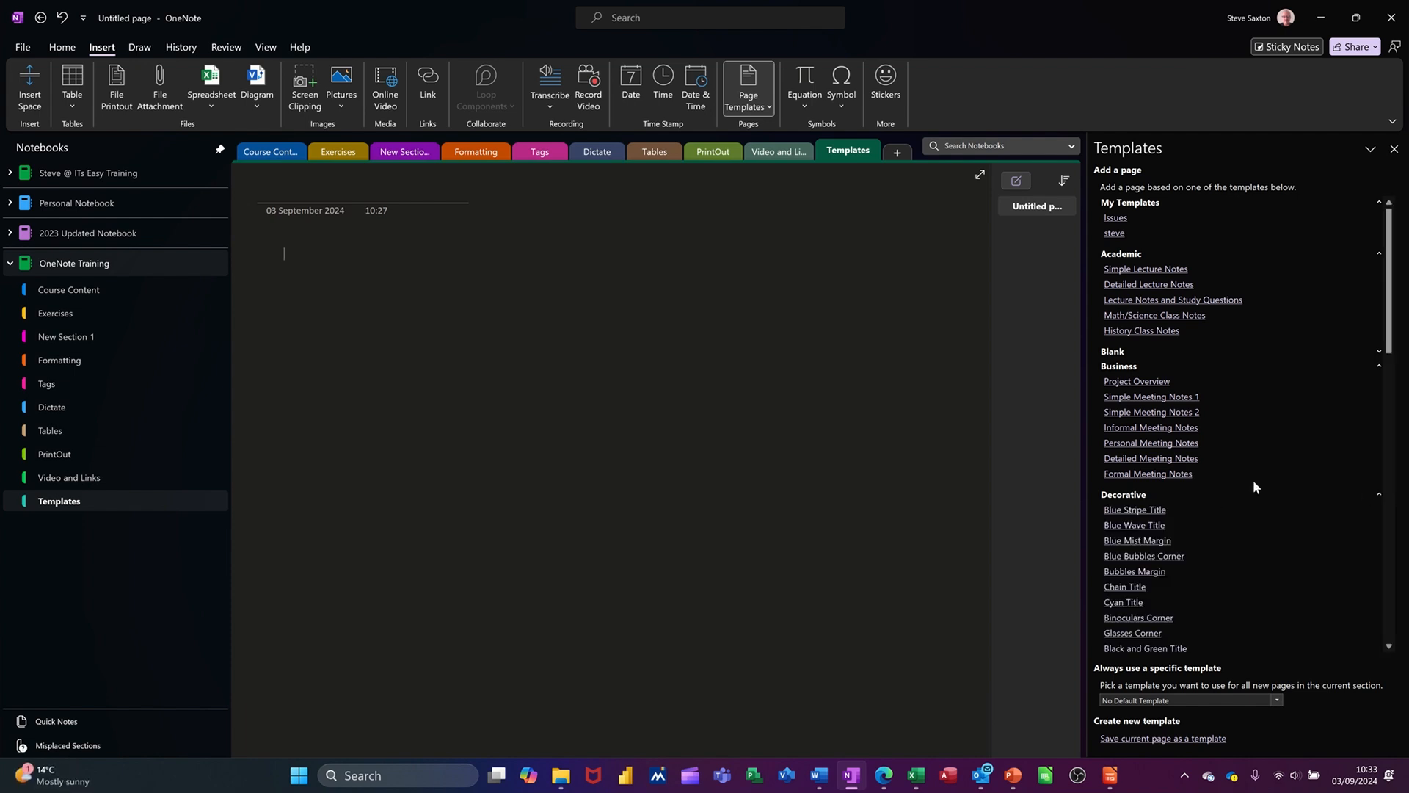
click(1132, 572)
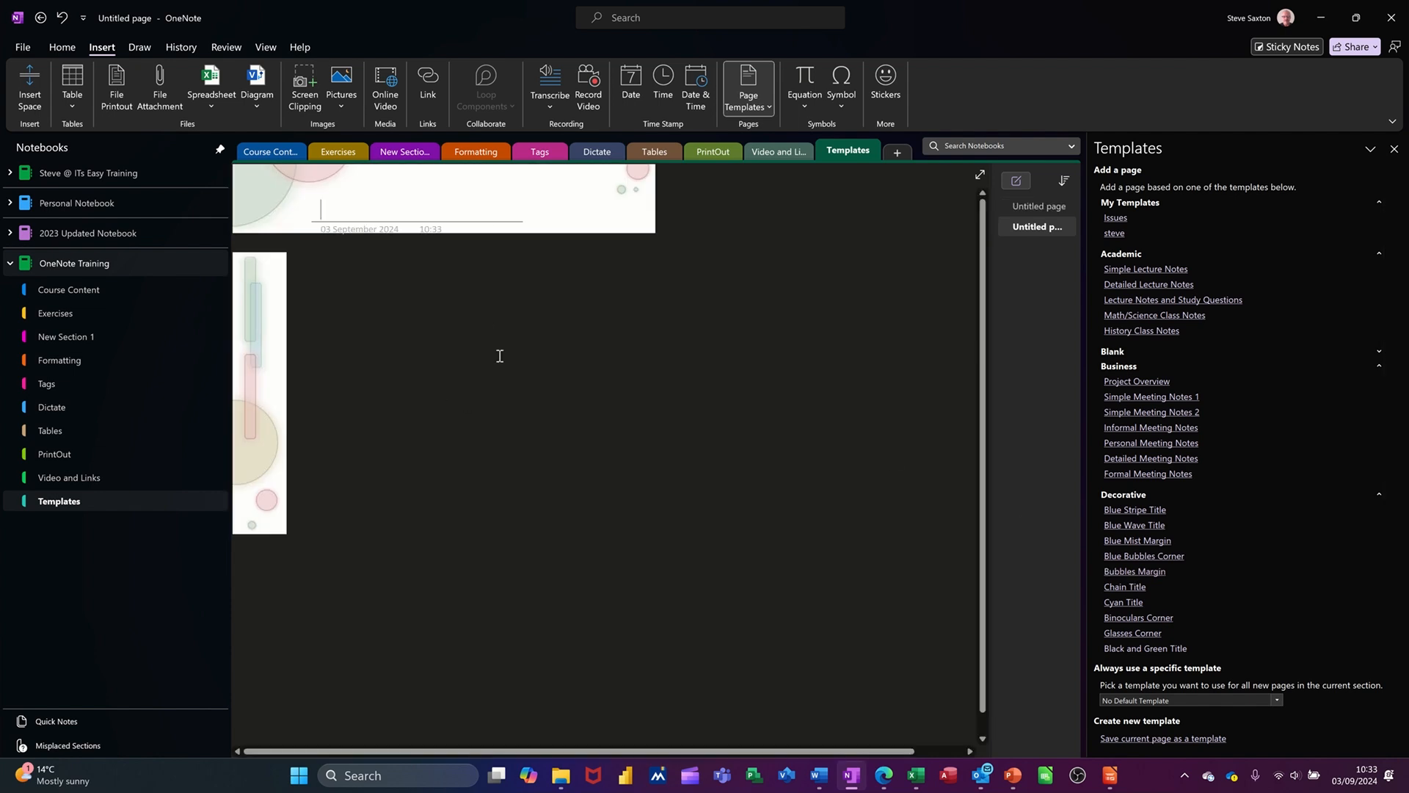
key(ctrl+z)
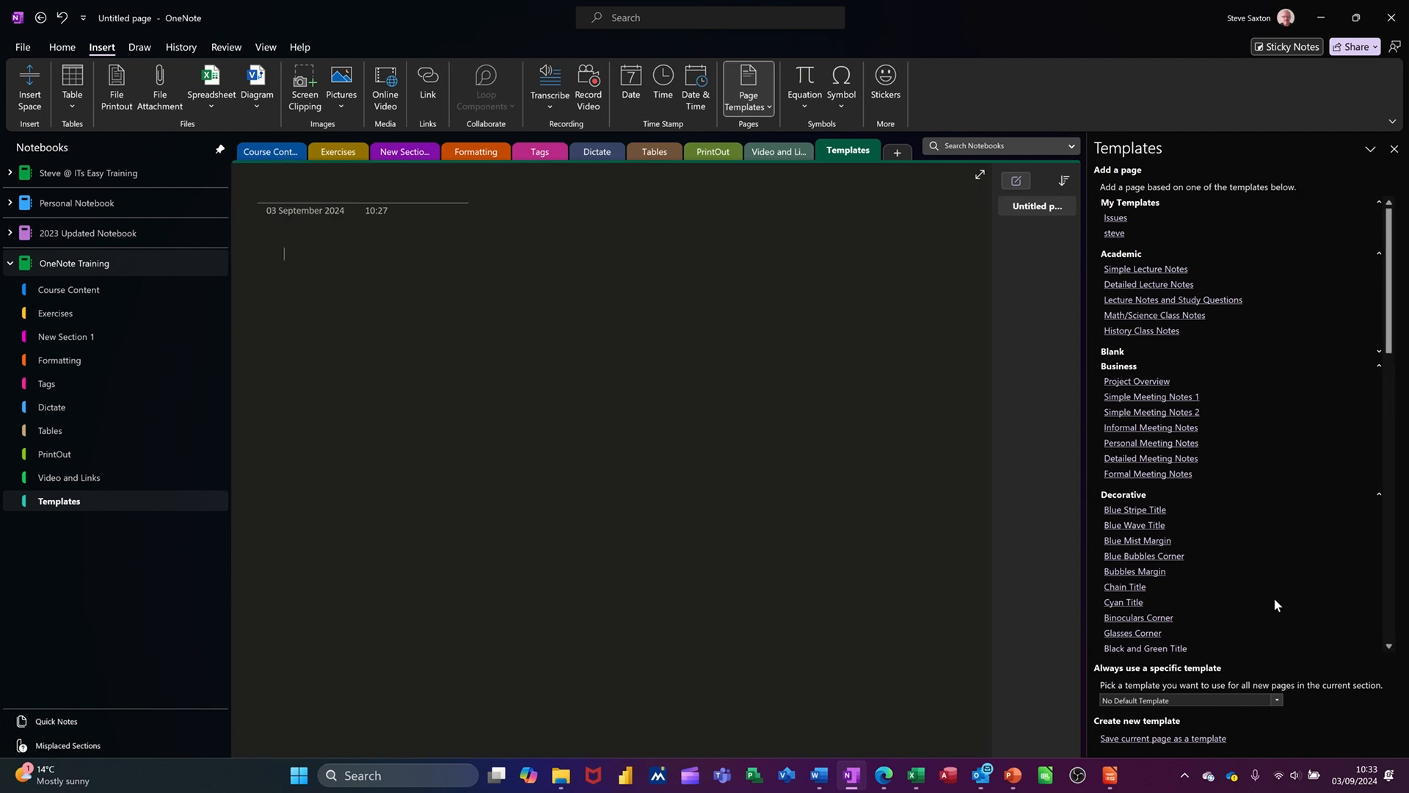
Browse the remaining Decorative templates and collapse that category.
scroll(1274, 597, down, 3)
scroll(1299, 550, down, 10)
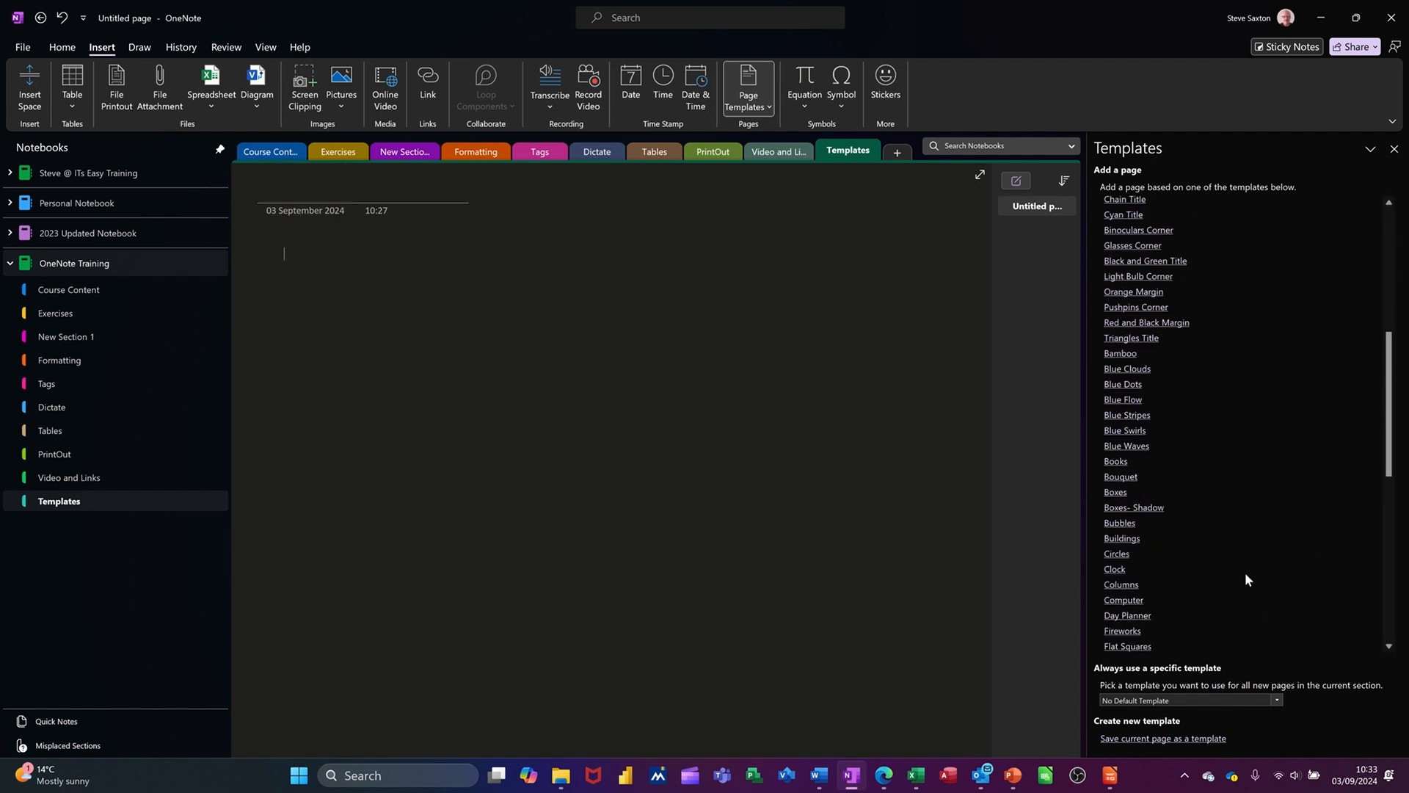
scroll(1250, 581, down, 5)
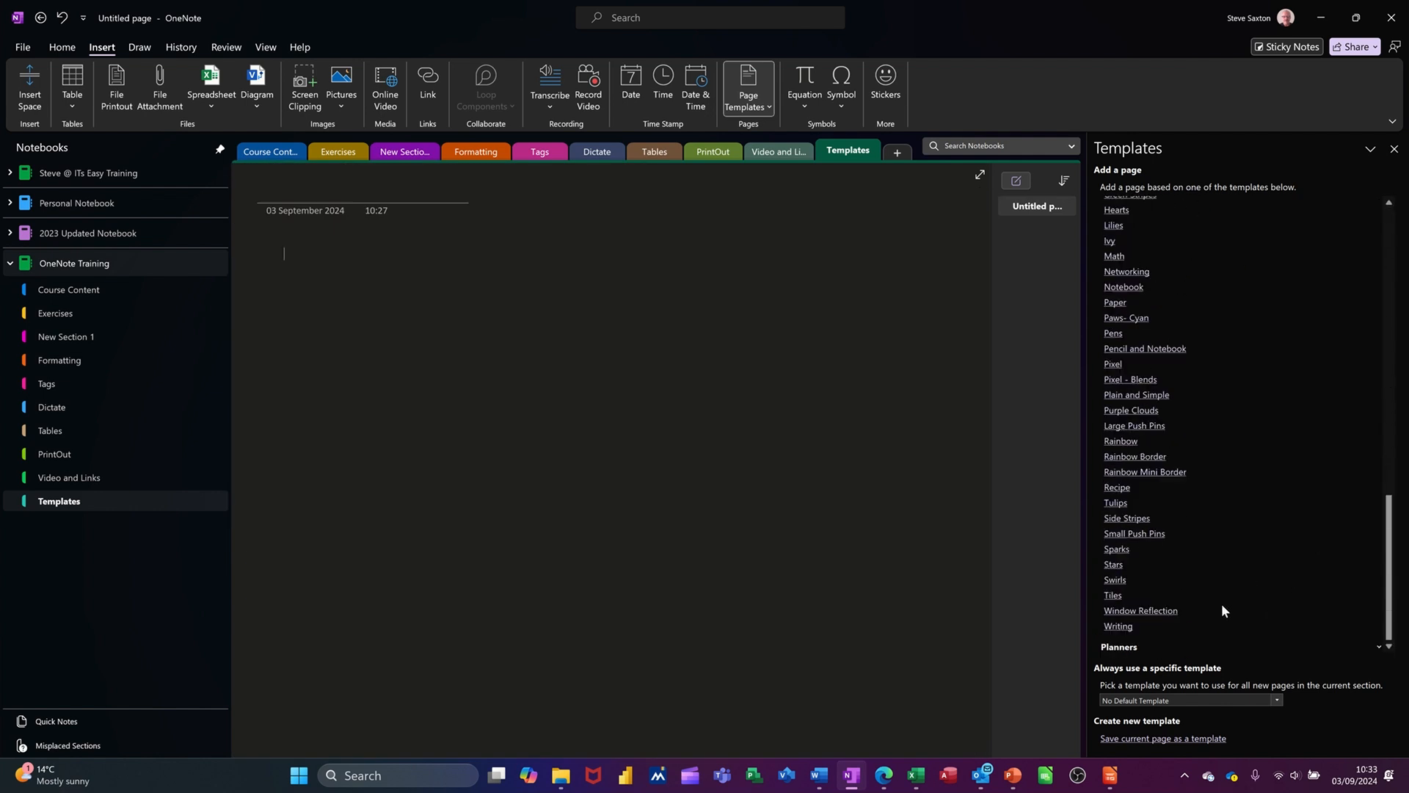
click(1380, 647)
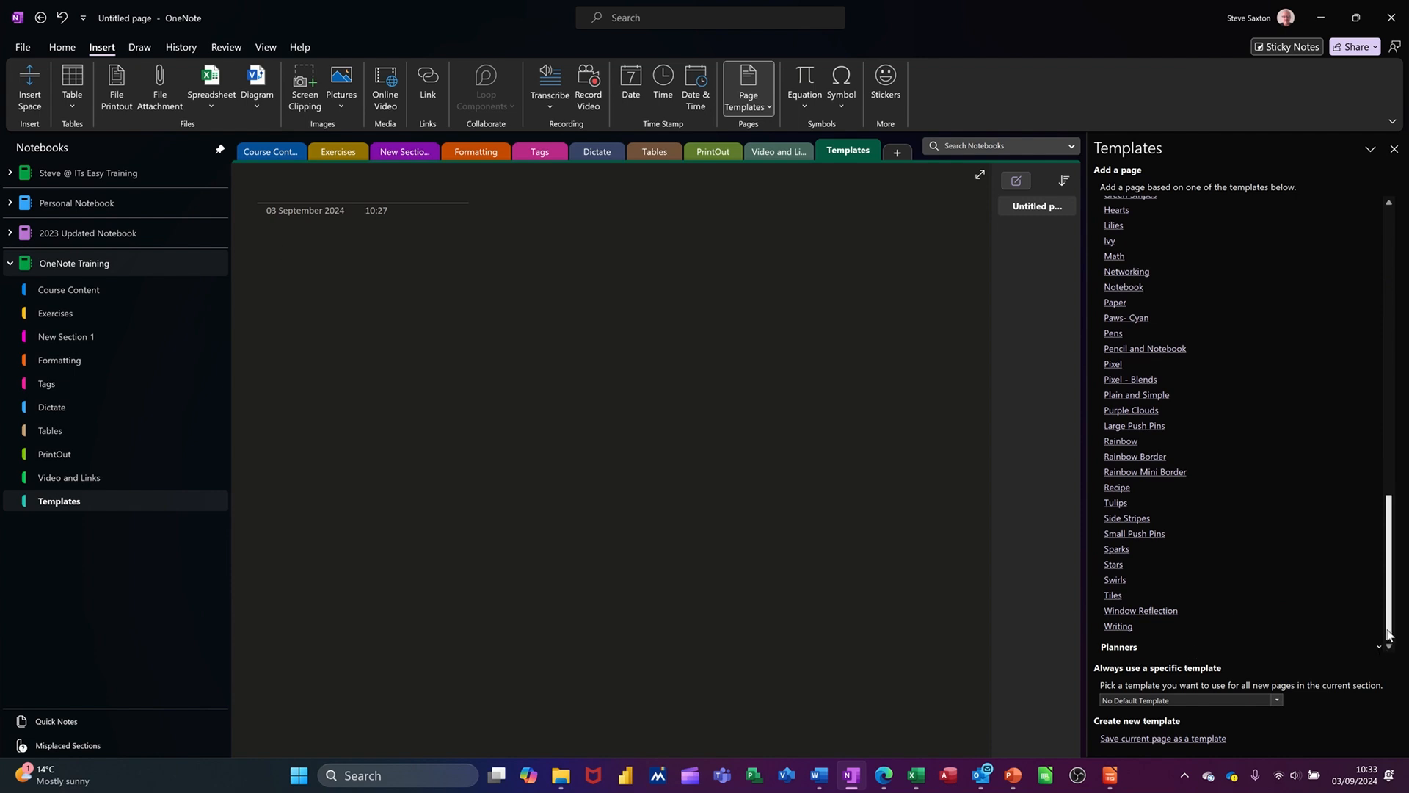
scroll(1342, 245, up, 10)
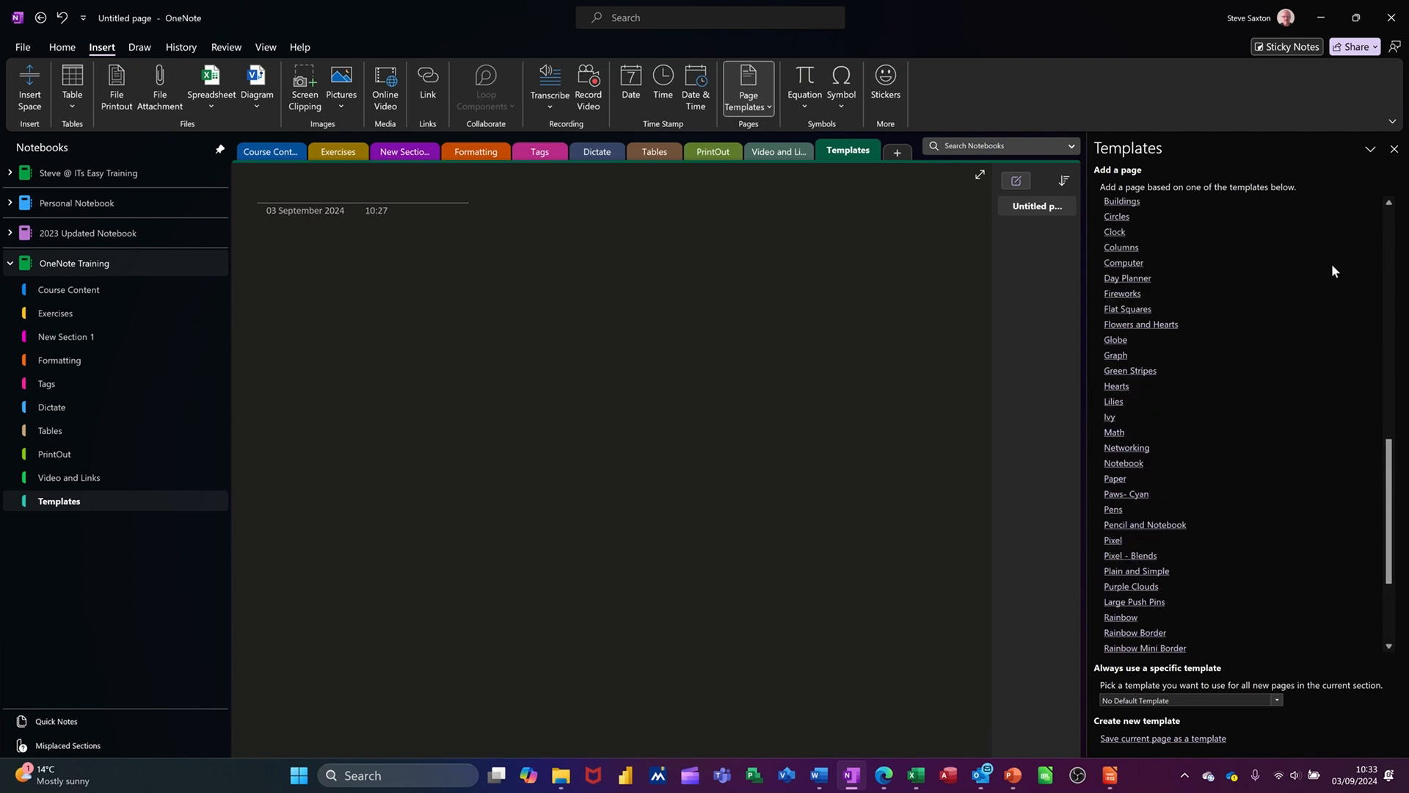
scroll(1325, 282, up, 6)
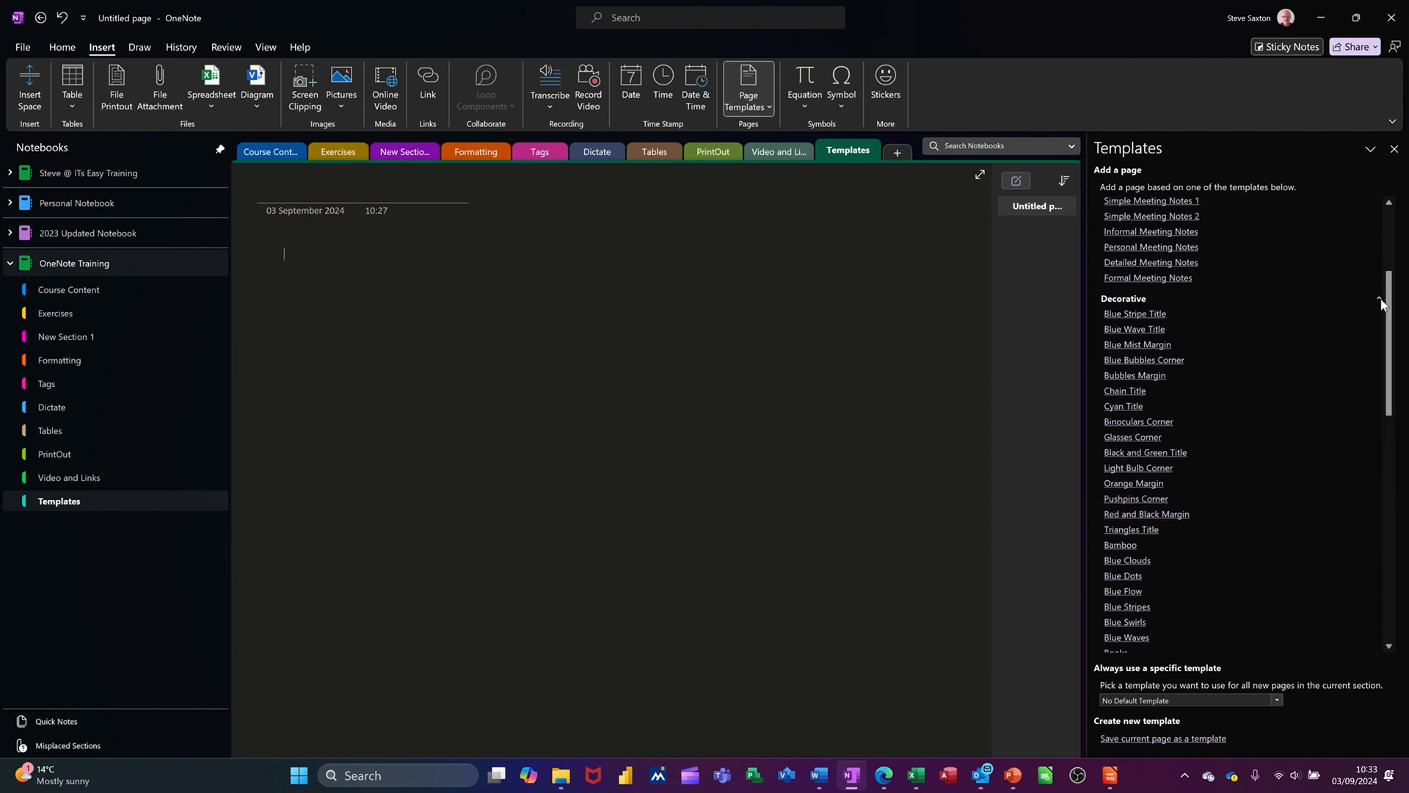
click(1379, 299)
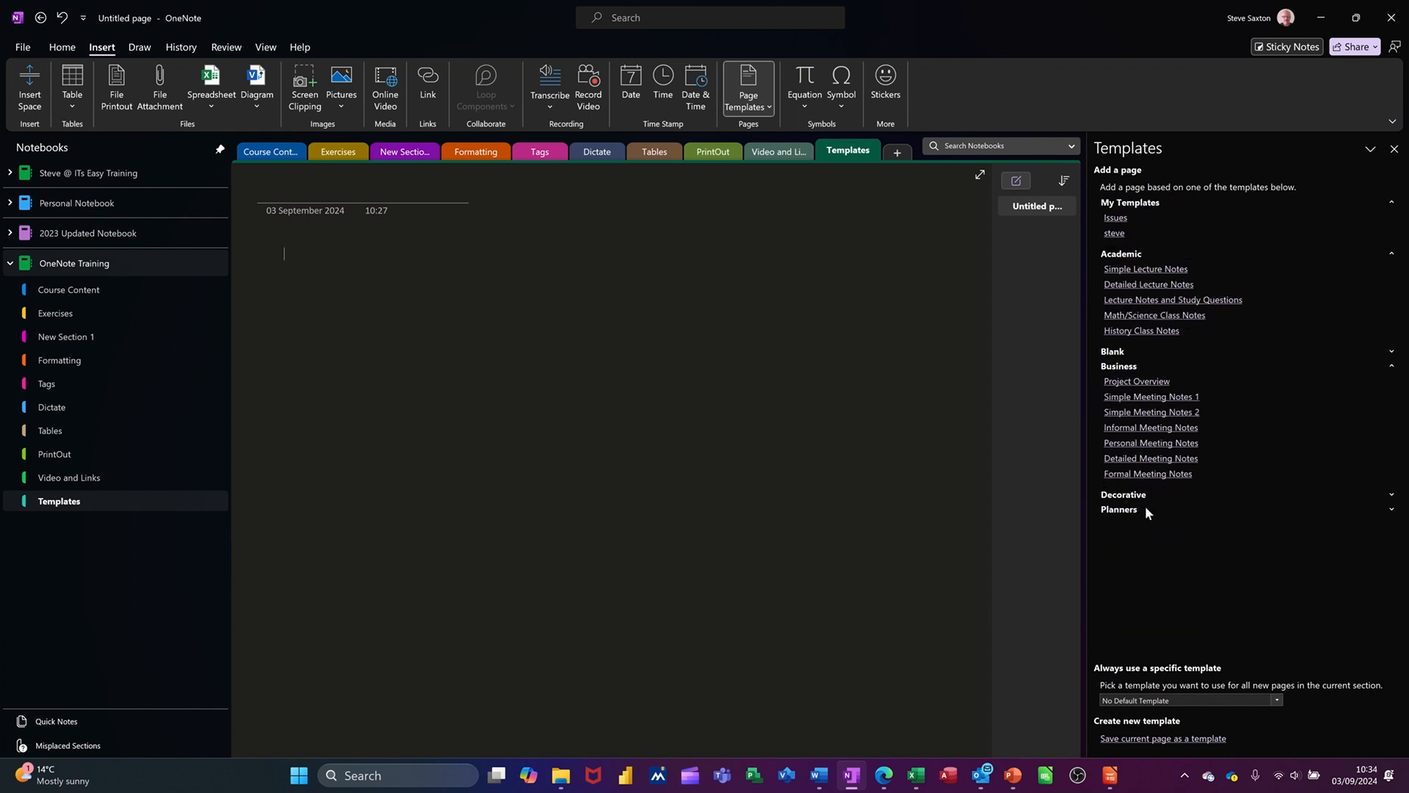
Try a new page based on the Planners template "Prioritized To Do List", and undo it.
click(1392, 509)
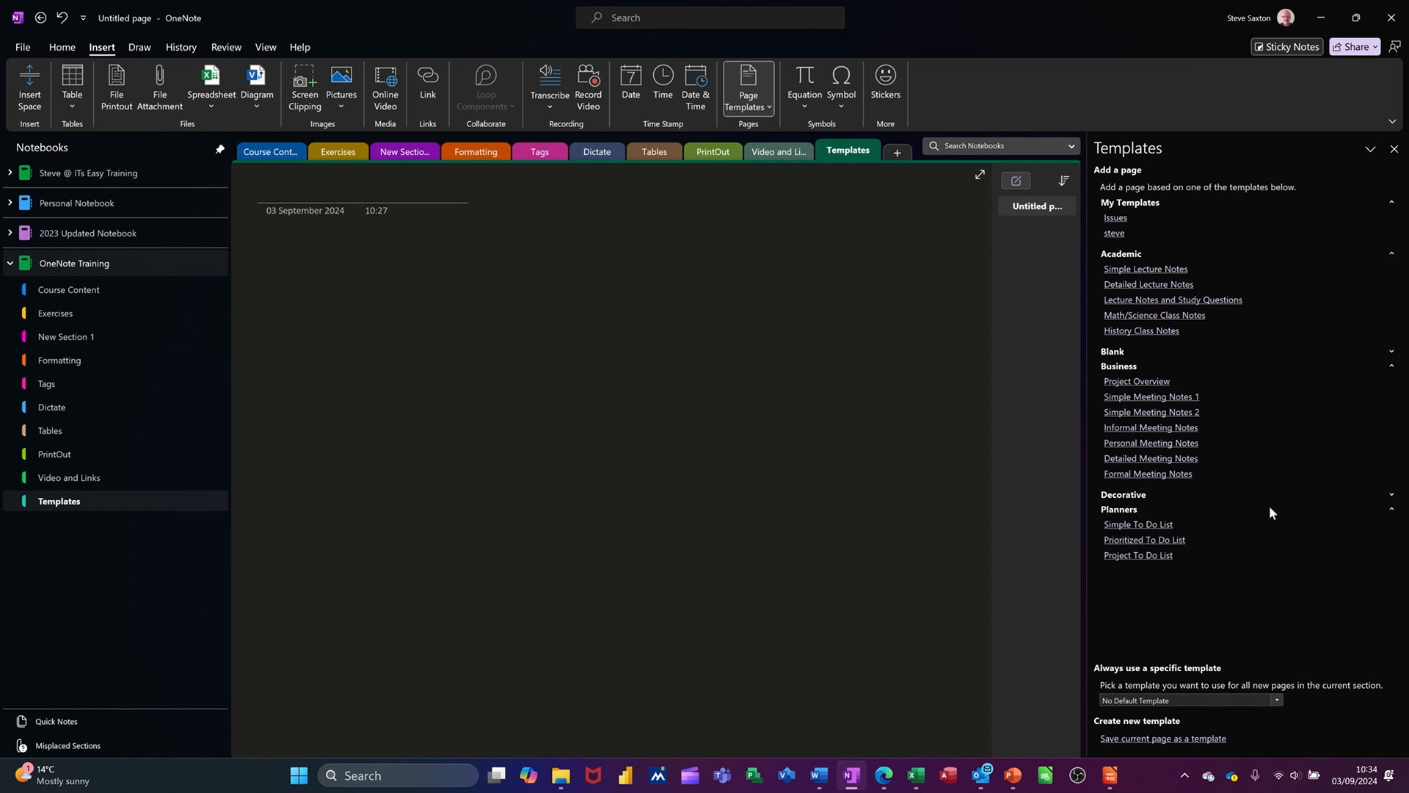
click(1118, 540)
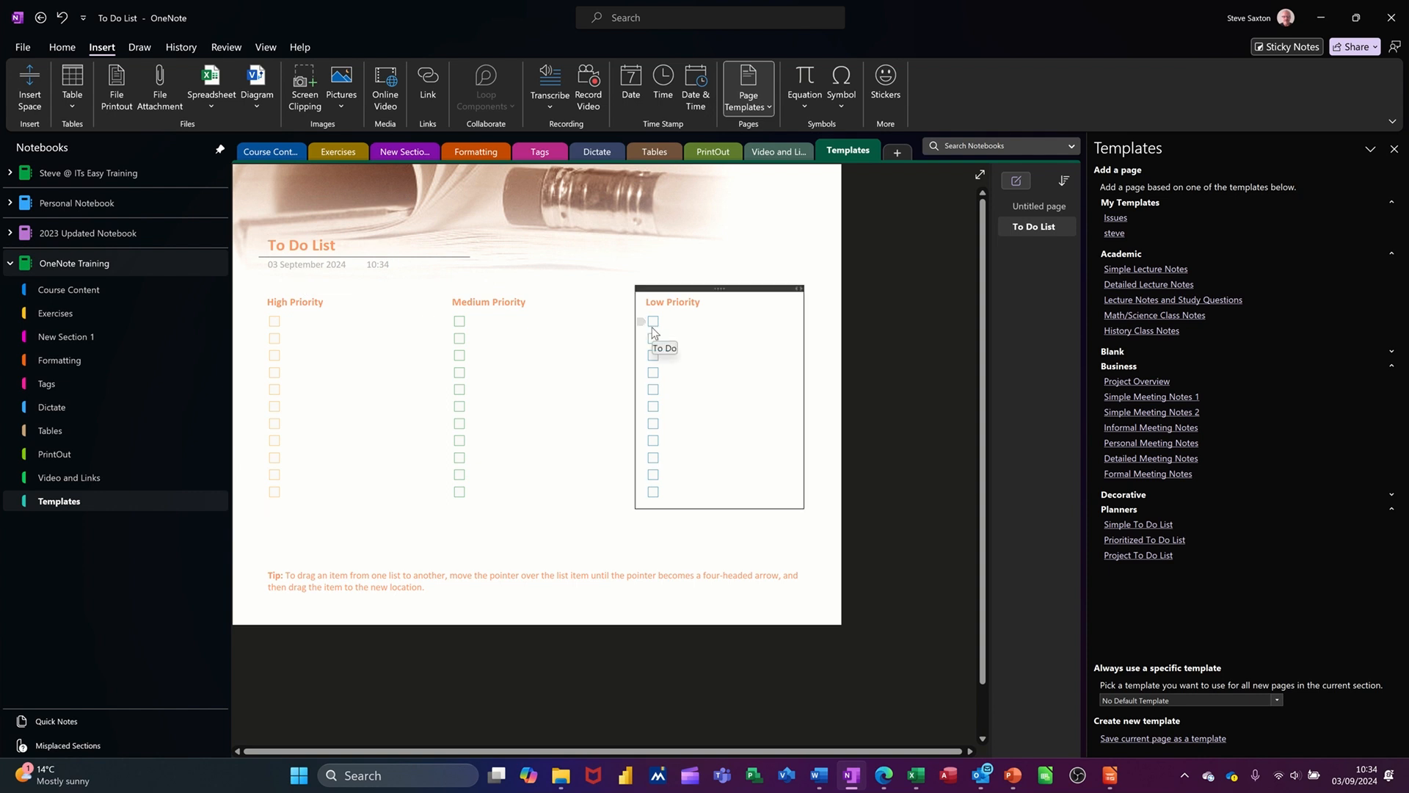
key(ctrl+z)
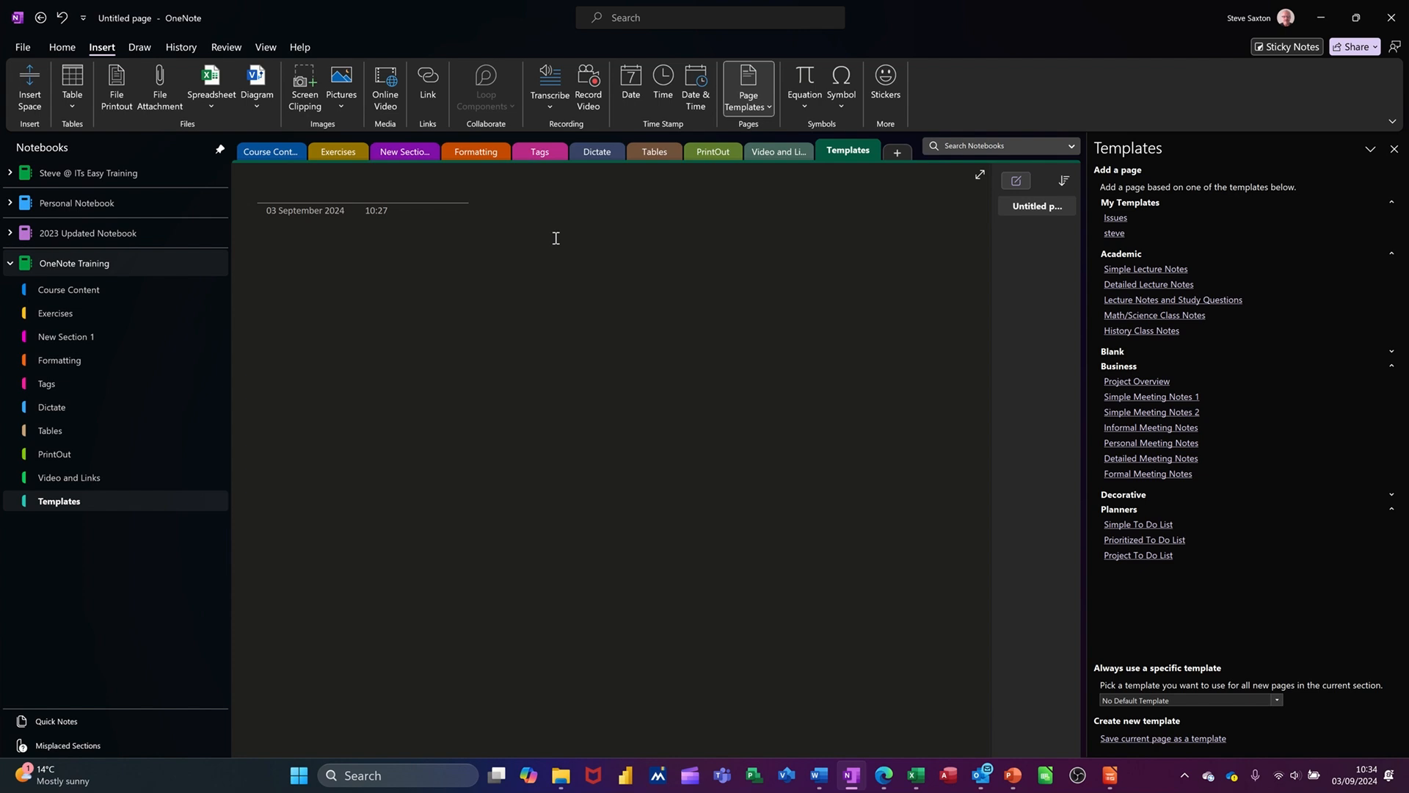
Start a note on the blank page with the Project A tag and the text "Project A".
click(63, 48)
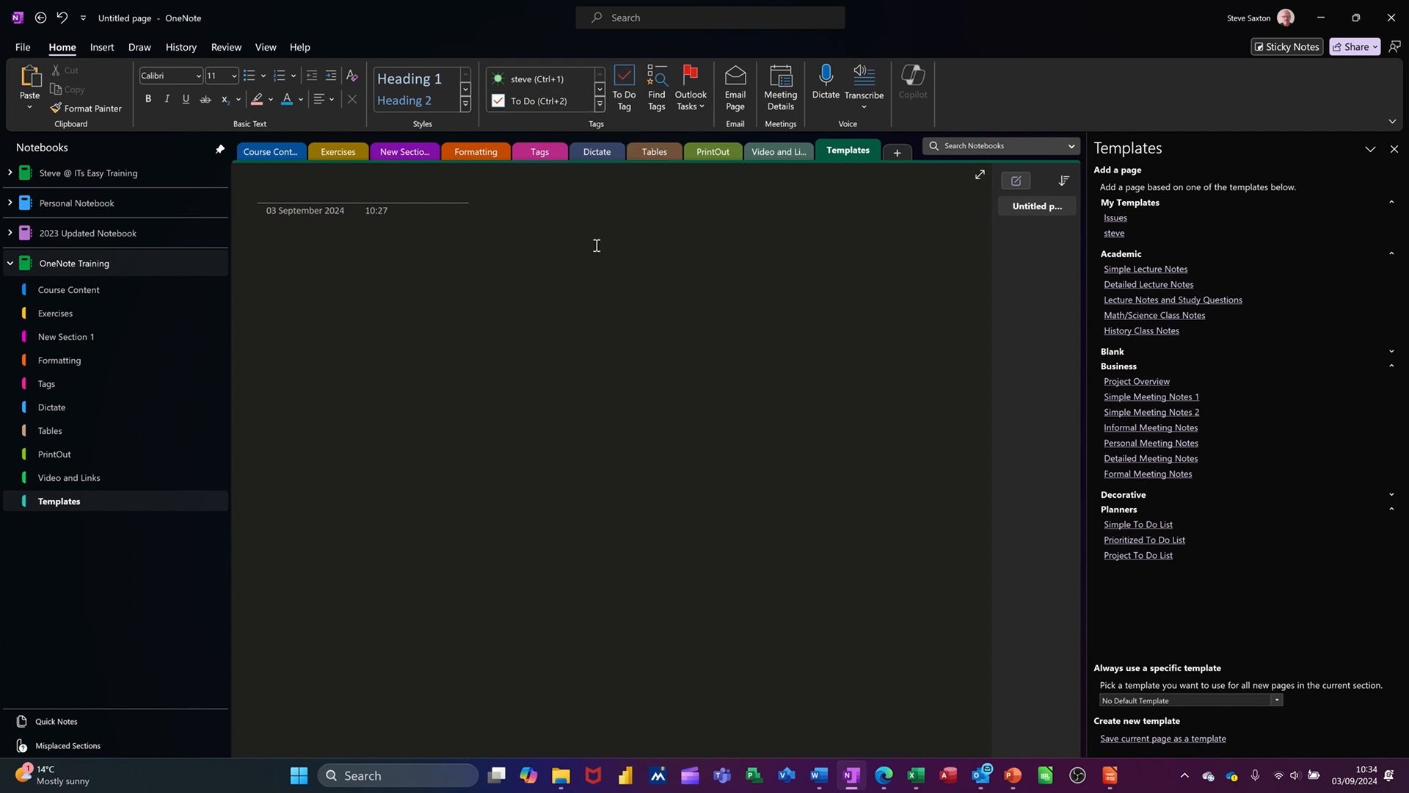
click(600, 108)
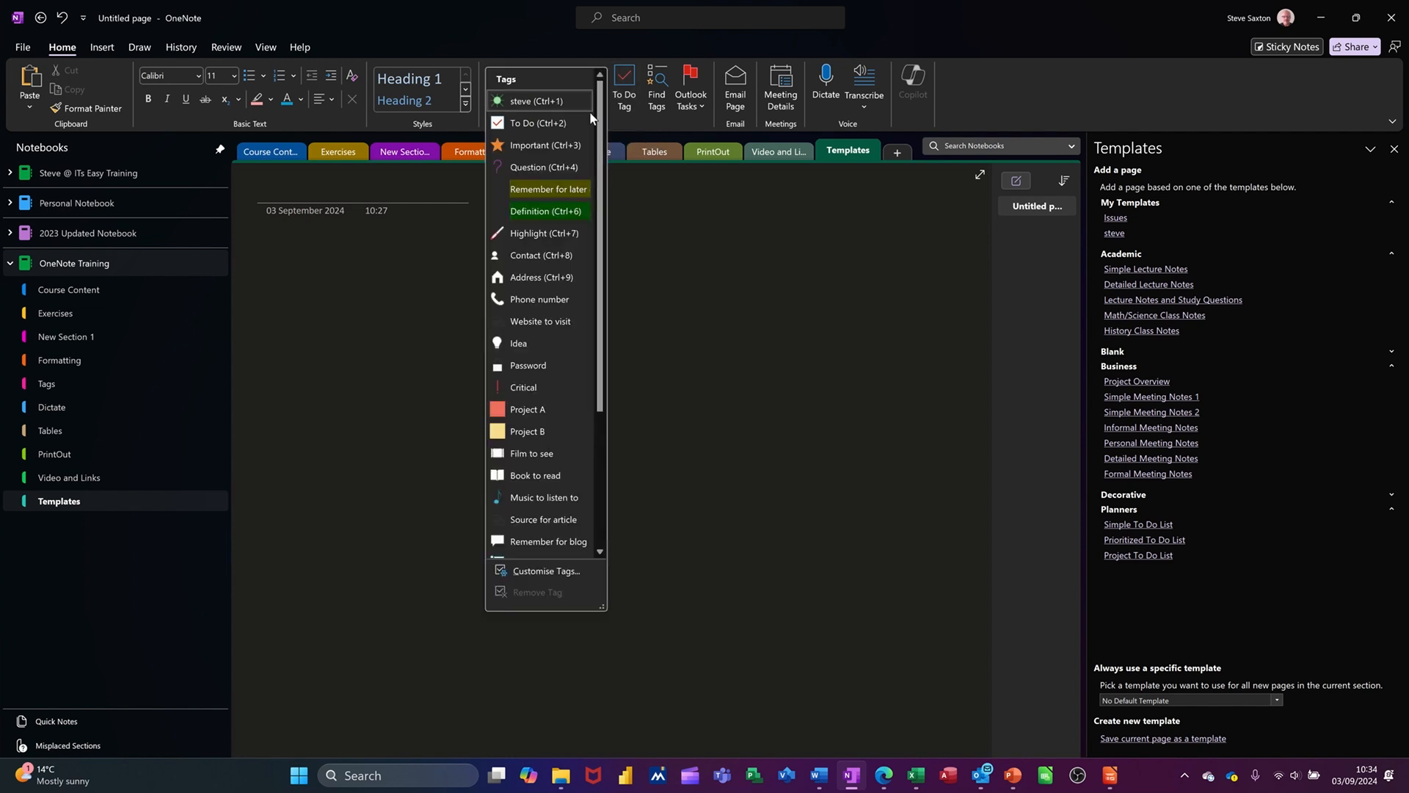
click(538, 411)
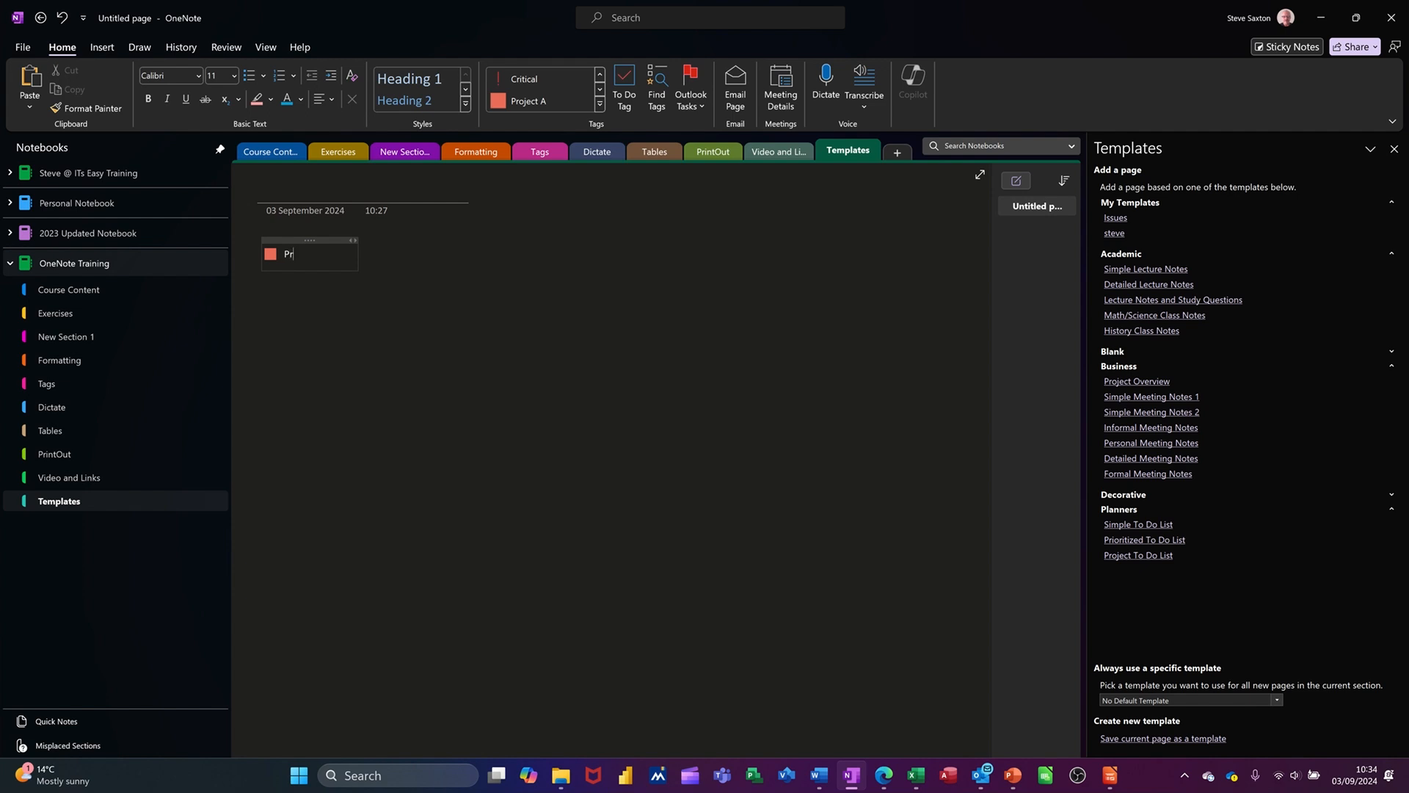
text(oject A)
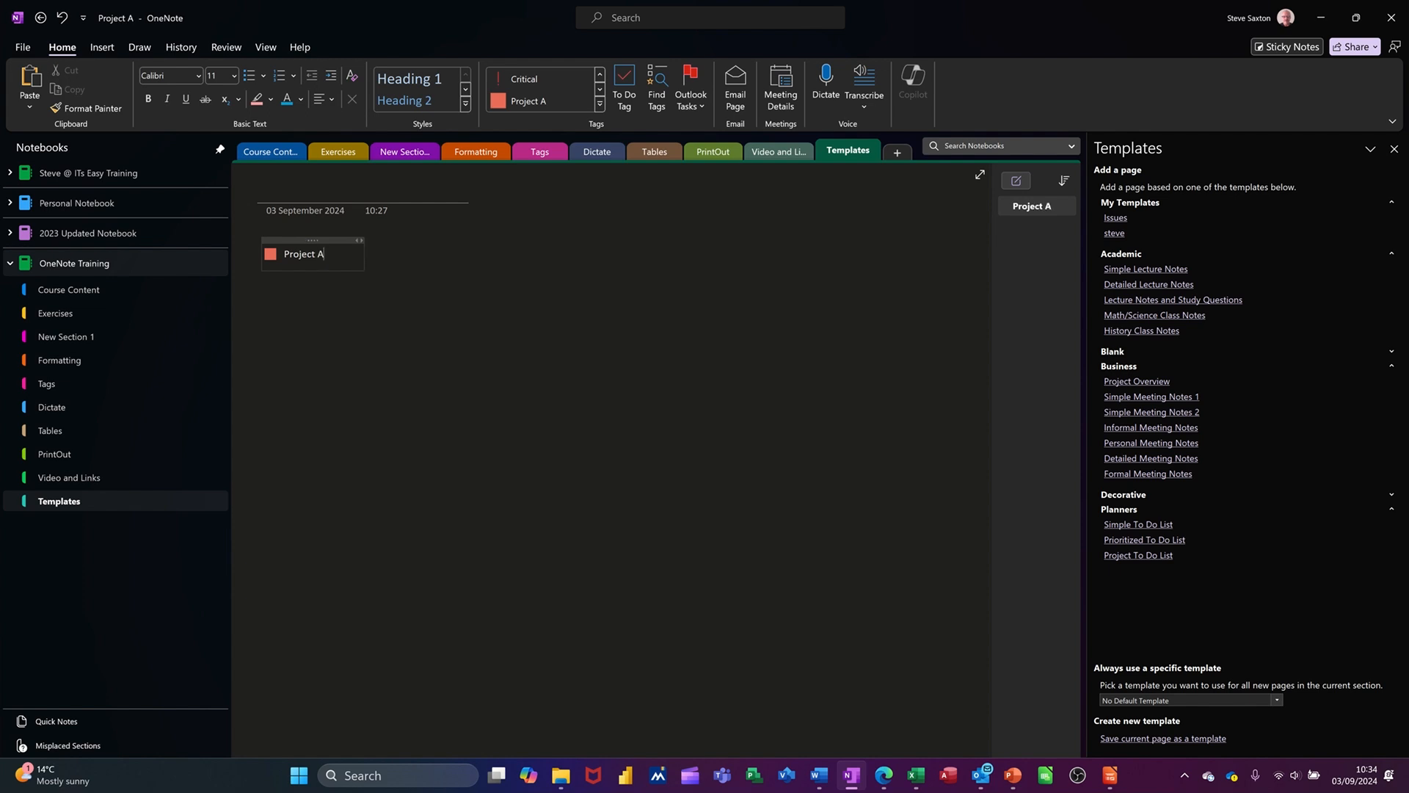
Add three To Do items below Project A: "Phase 1", "Phase 2" and "Phase 3".
key(Return)
click(624, 85)
text(Phase 1)
key(Return)
text(Phase)
key(Return)
text(Pha)
key(Return)
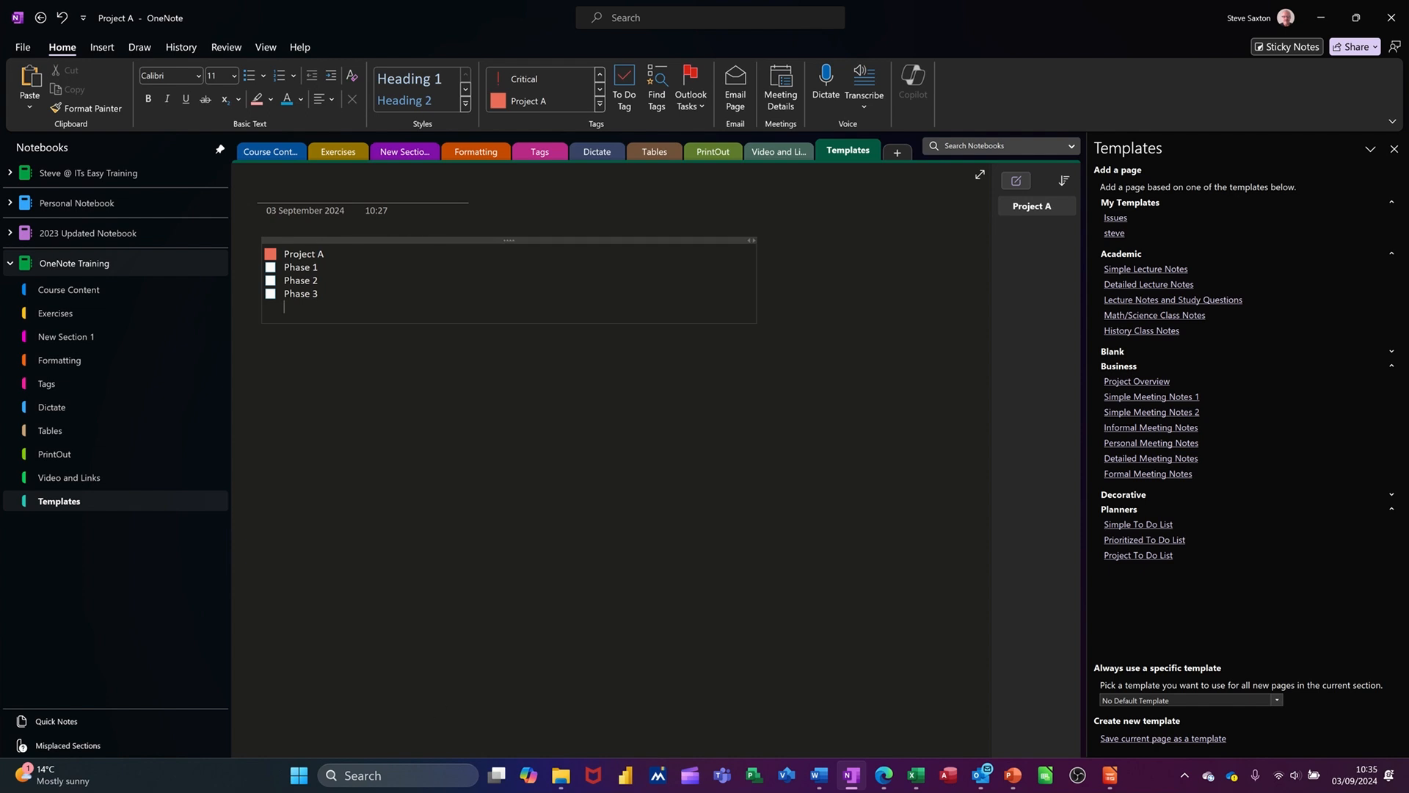
Shift the Project A note to the right on the page and format its title as bold Heading 1.
drag(463, 240, 620, 240)
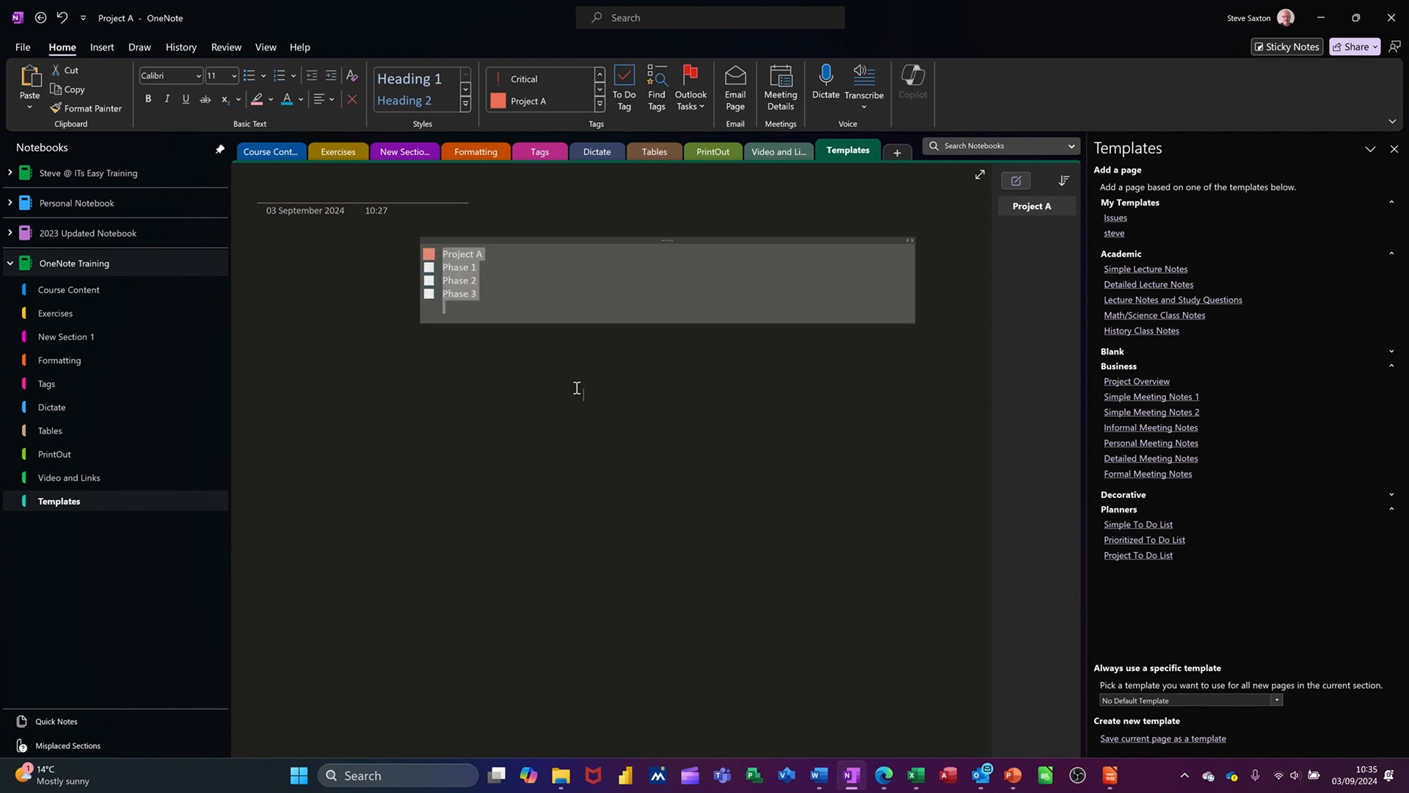
click(578, 400)
drag(490, 257, 445, 260)
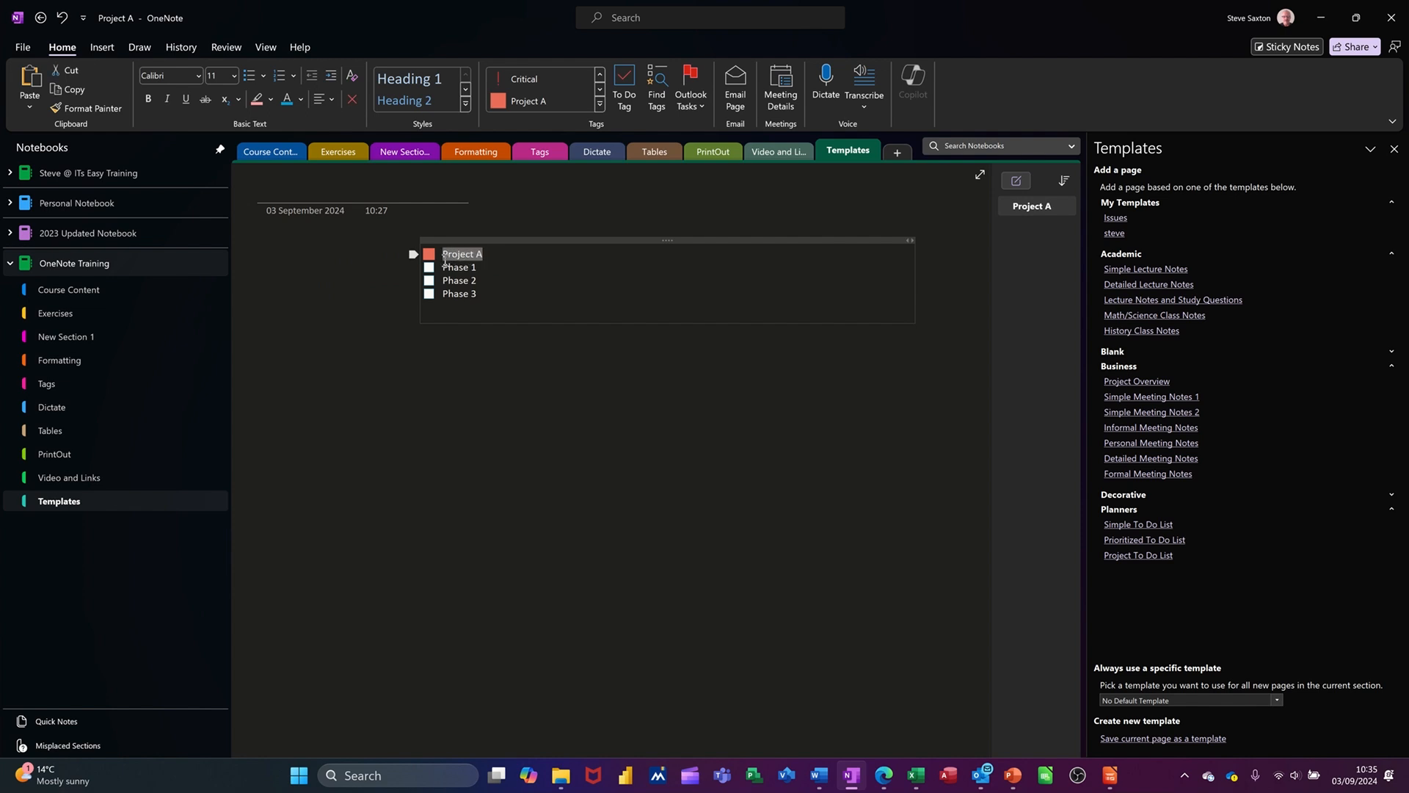
click(415, 88)
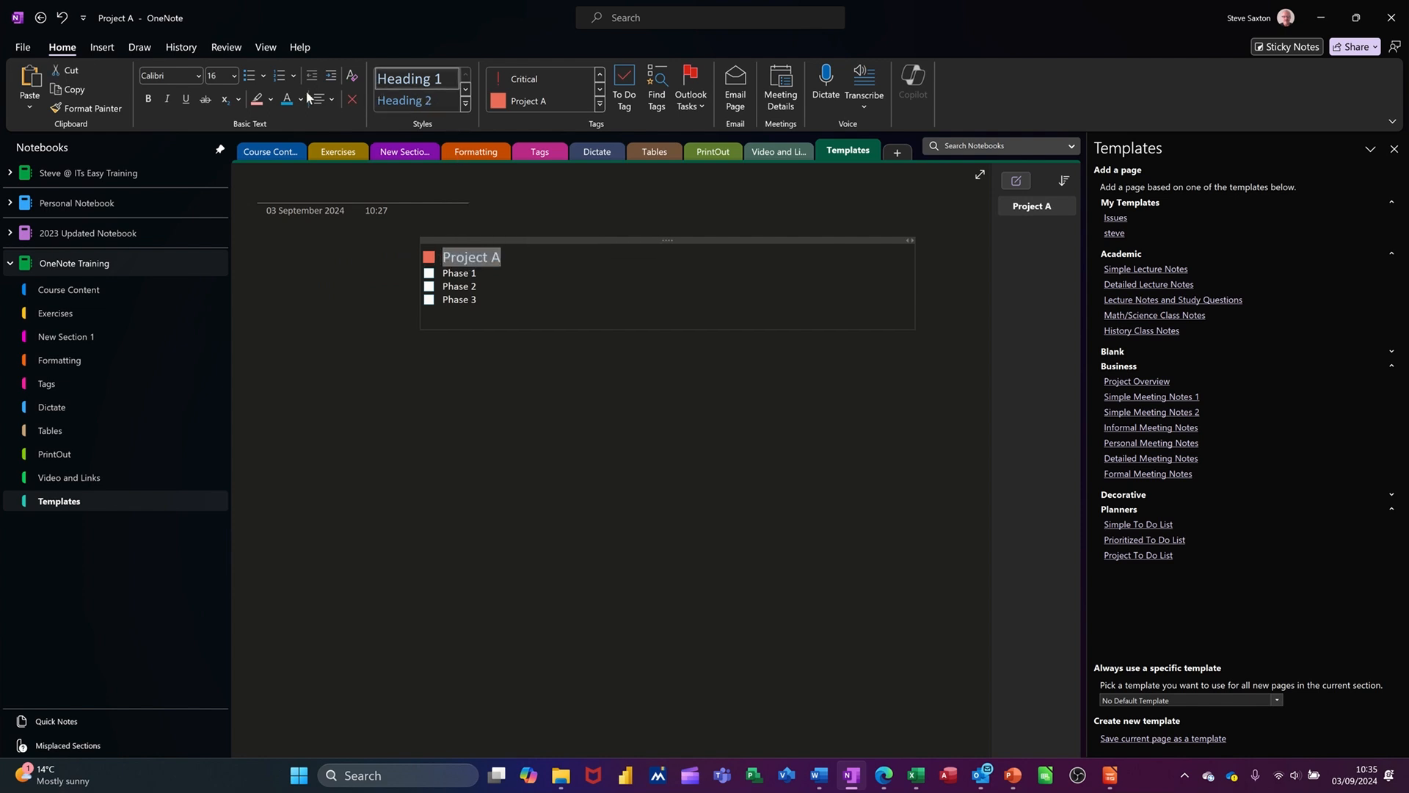
click(149, 99)
click(506, 265)
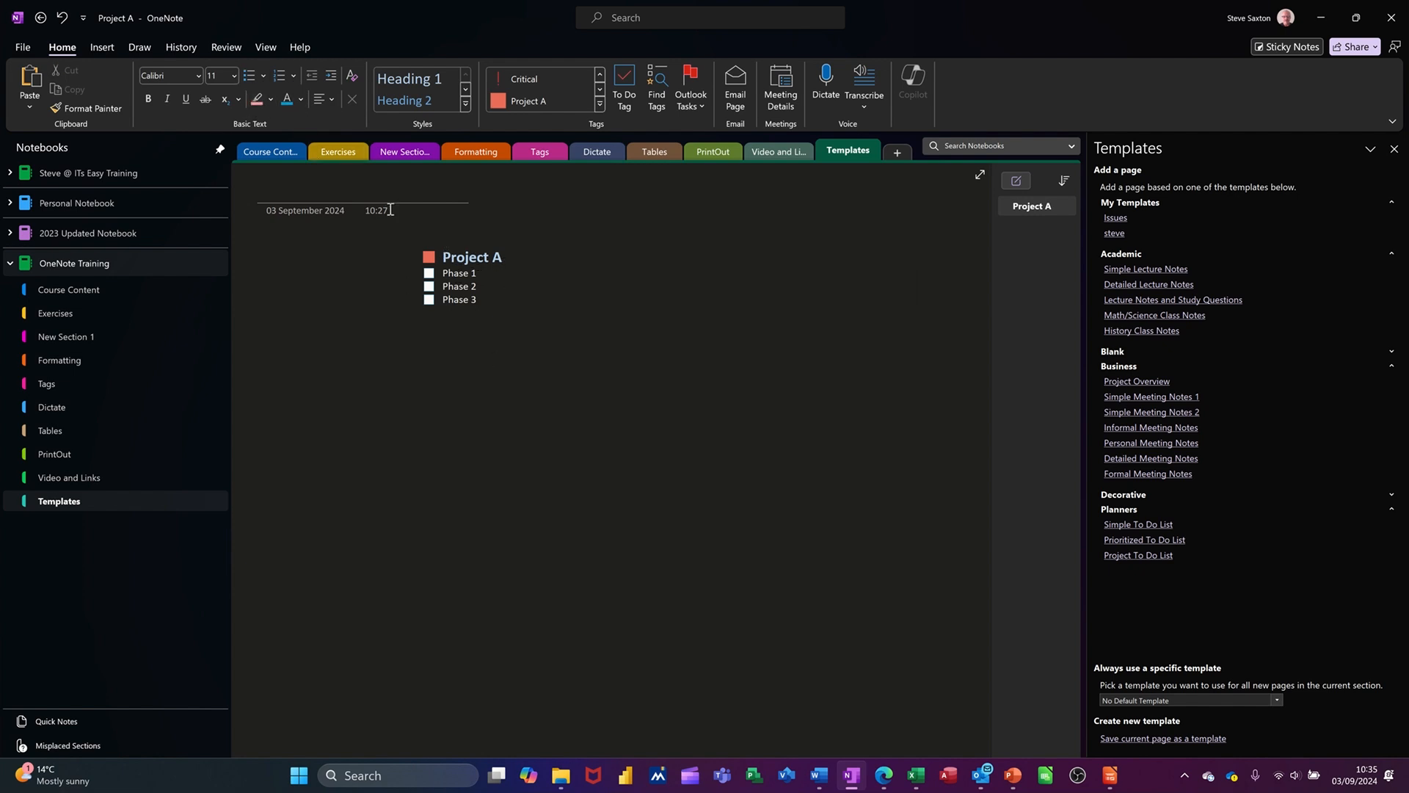
click(521, 336)
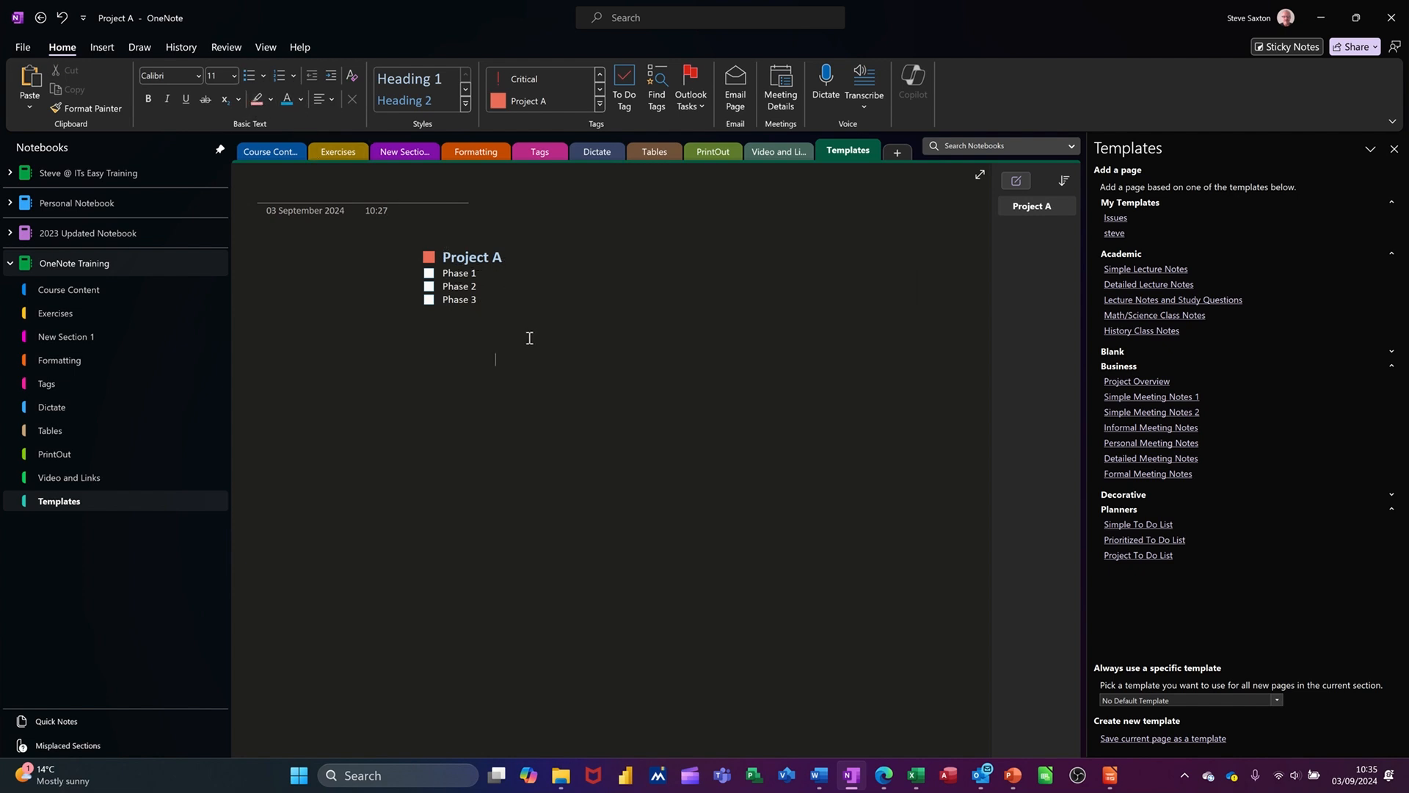
Duplicate the Project A note directly below itself and change the copy's heading to "Project B".
click(540, 240)
key(ctrl+c)
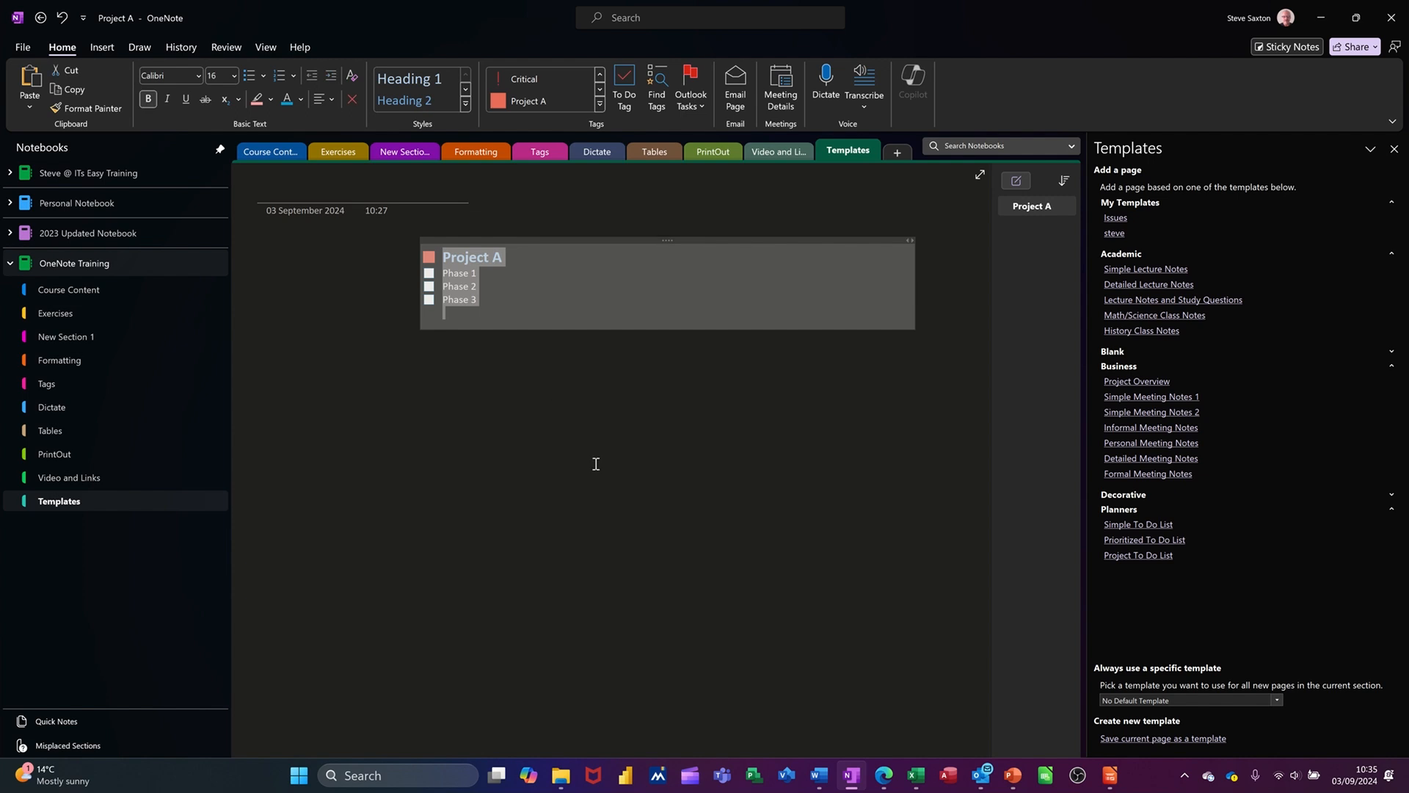
click(442, 359)
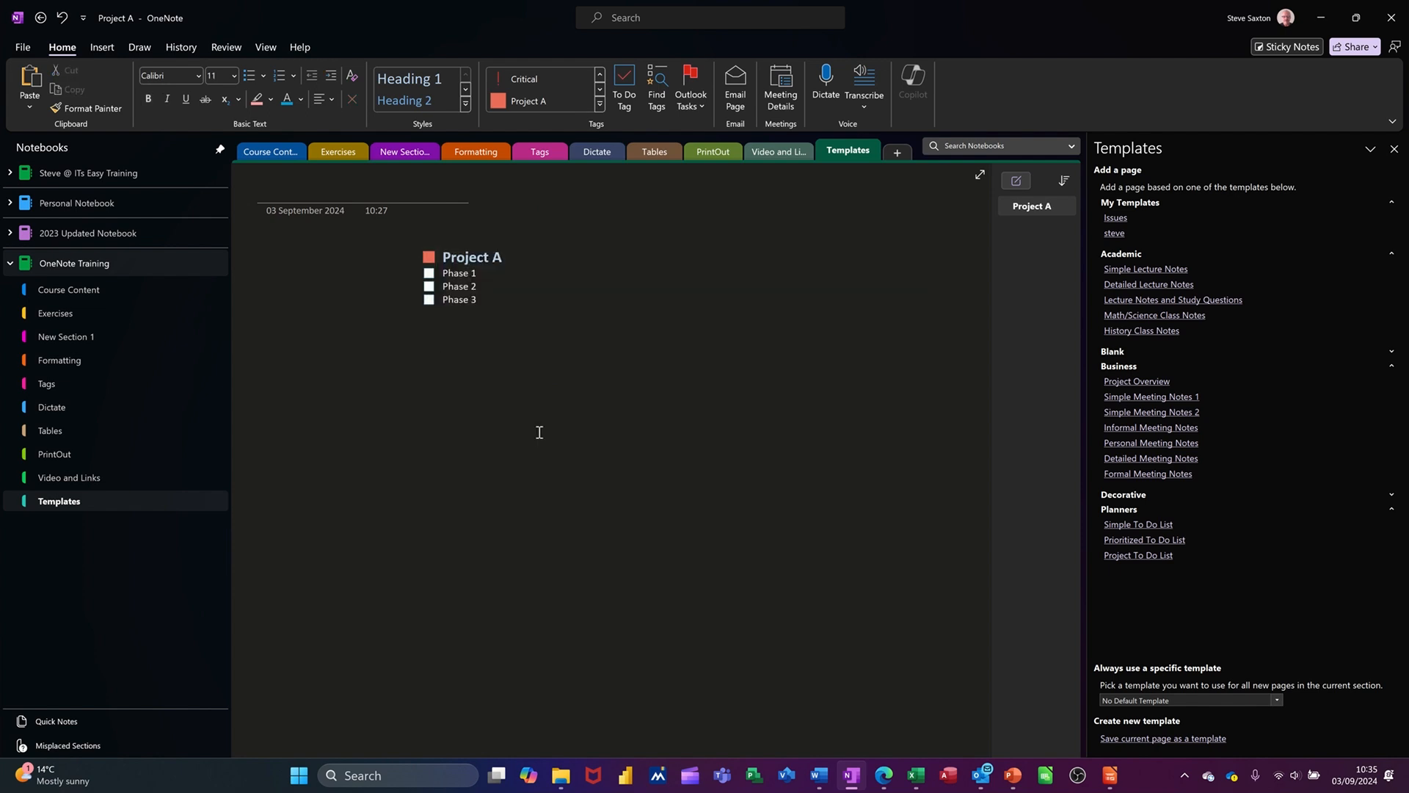
key(ctrl+v)
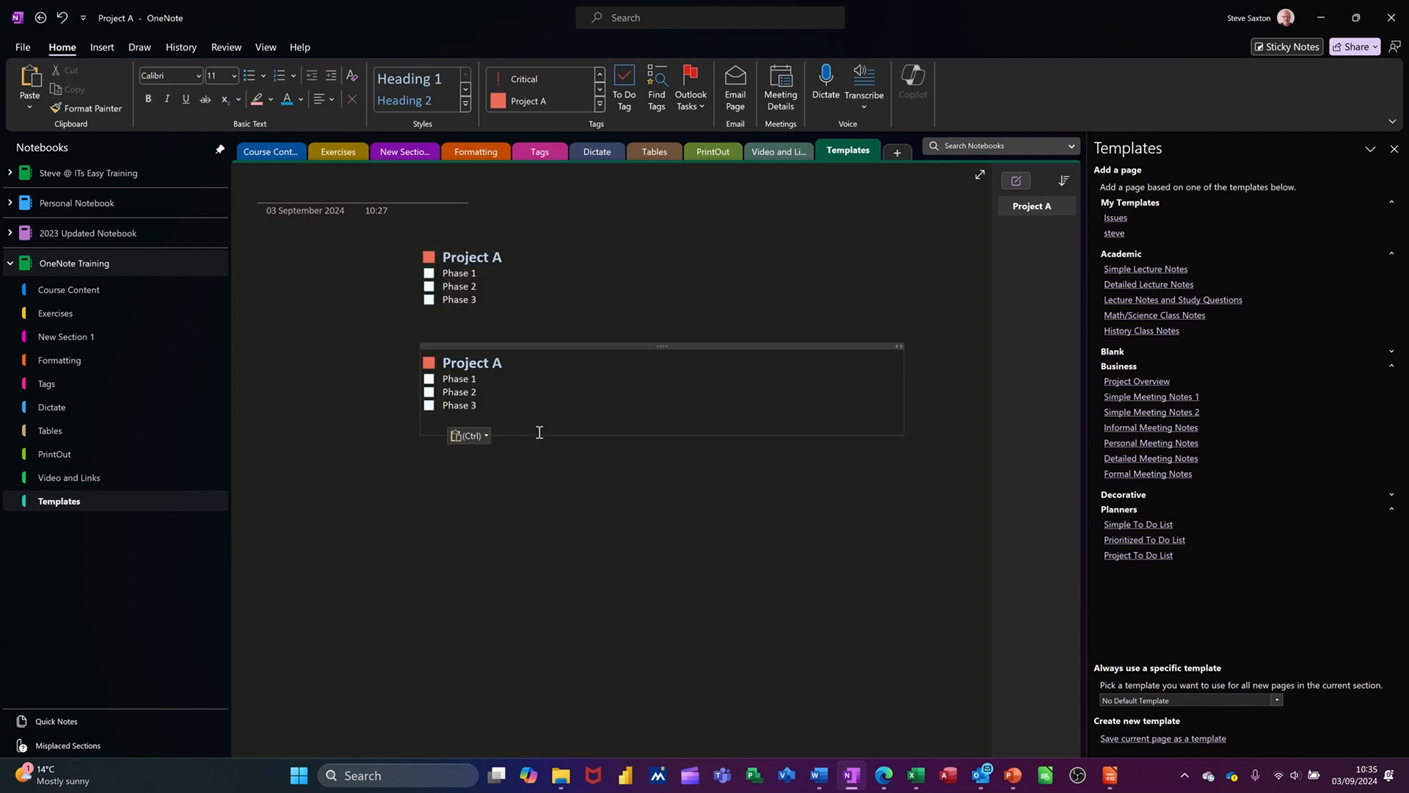
click(500, 362)
key(BackSpace)
text(B)
click(518, 313)
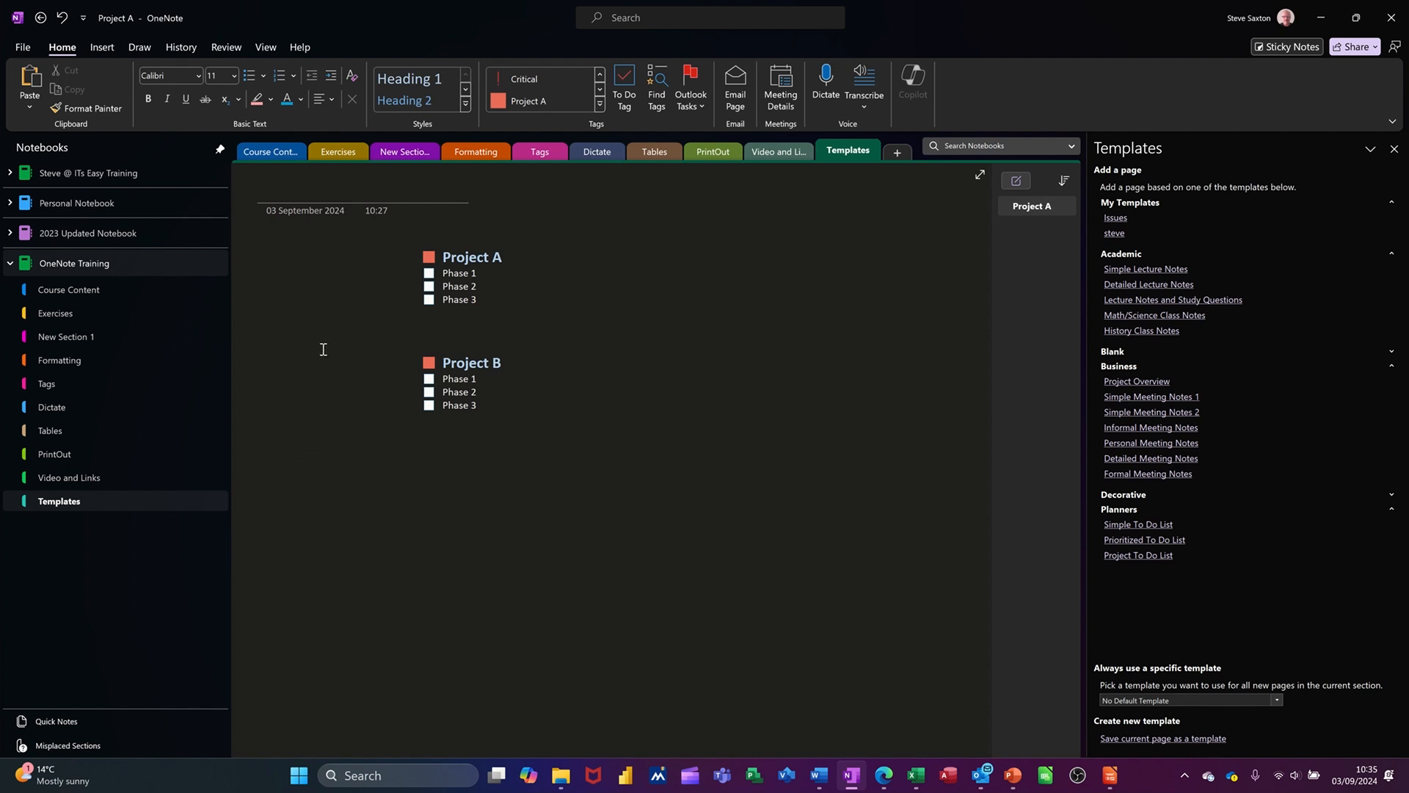
Insert the picture WATCH from the METAPHOR folder into the page.
click(103, 49)
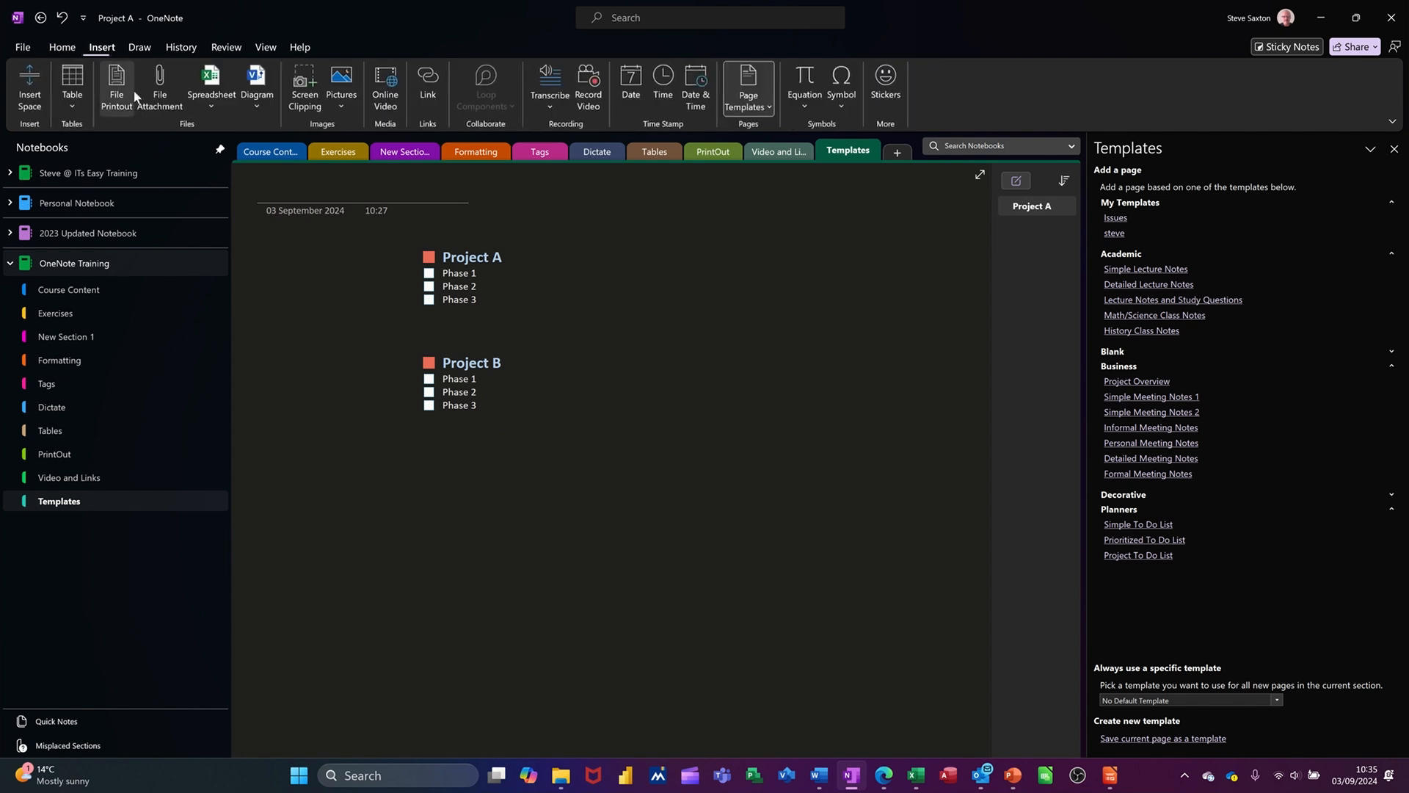
click(342, 109)
click(367, 129)
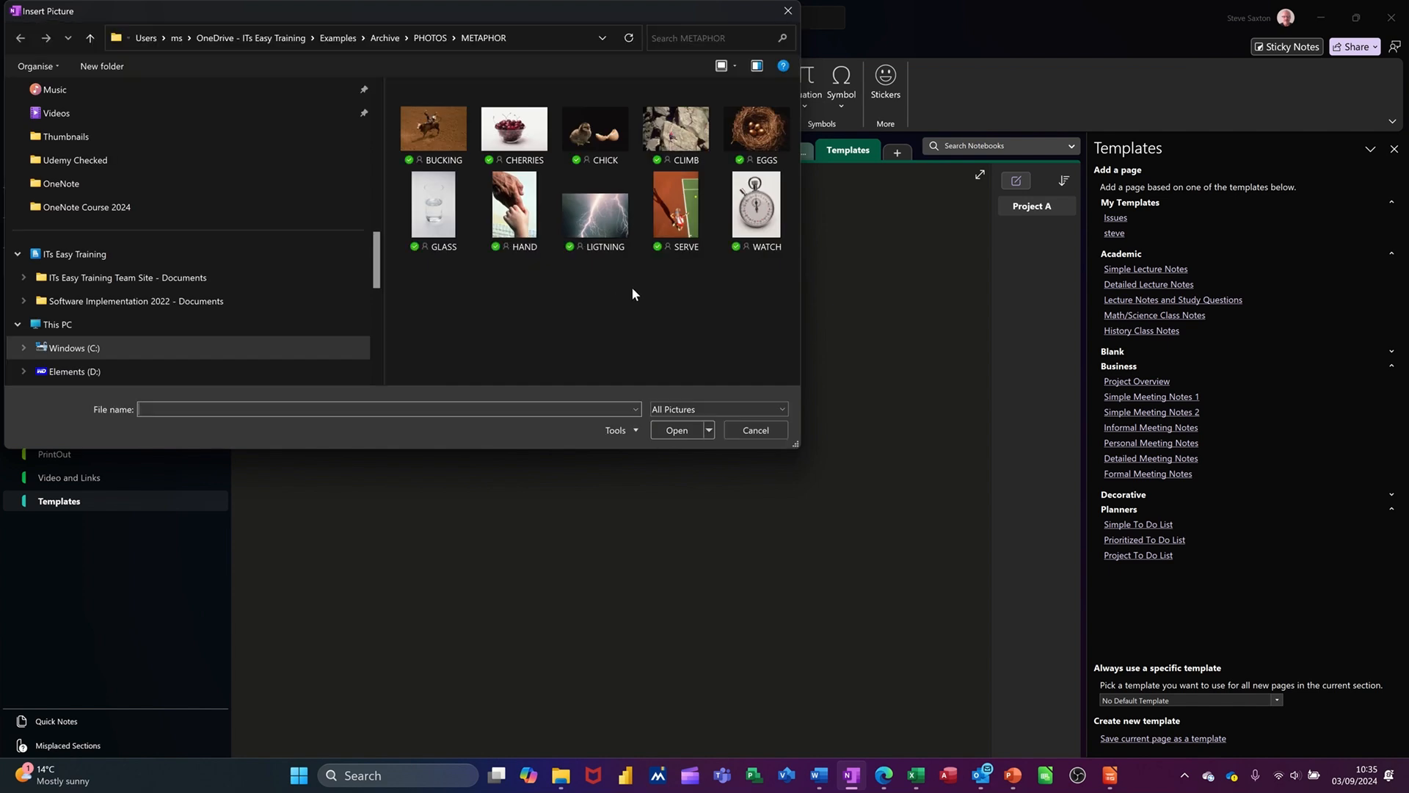
click(754, 219)
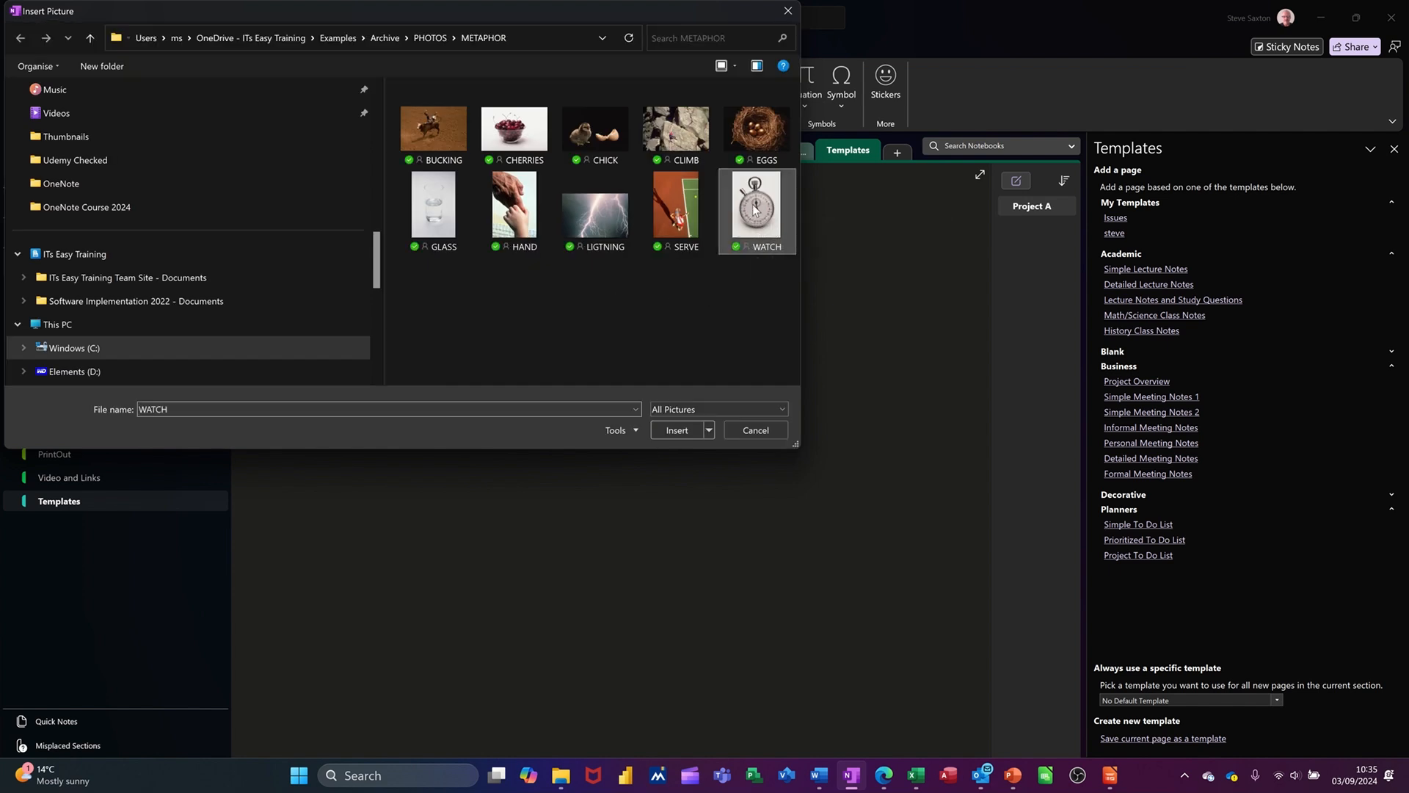
click(669, 430)
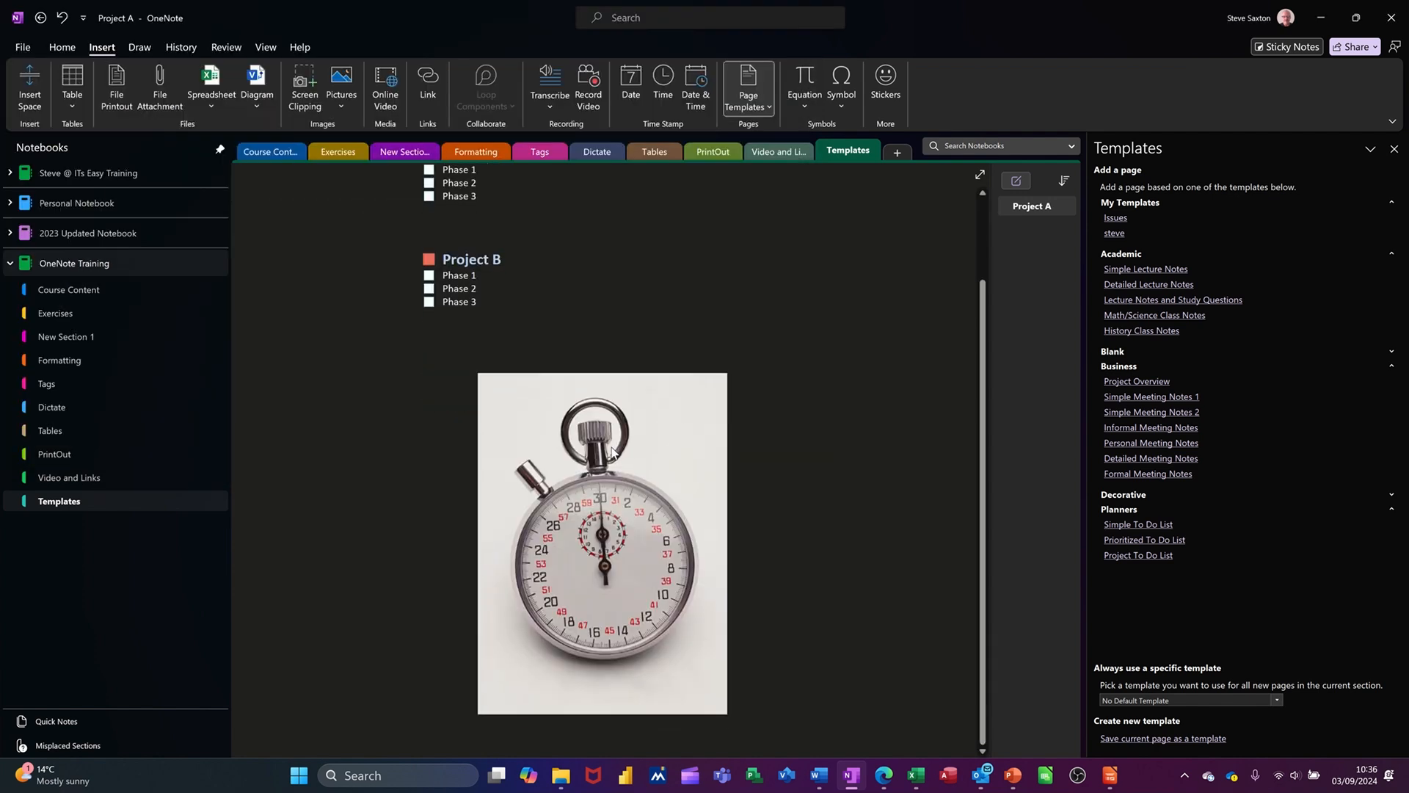
Move the stopwatch picture up to the page's left edge, just below the date.
drag(615, 437, 421, 345)
scroll(734, 378, up, 3)
drag(434, 475, 387, 314)
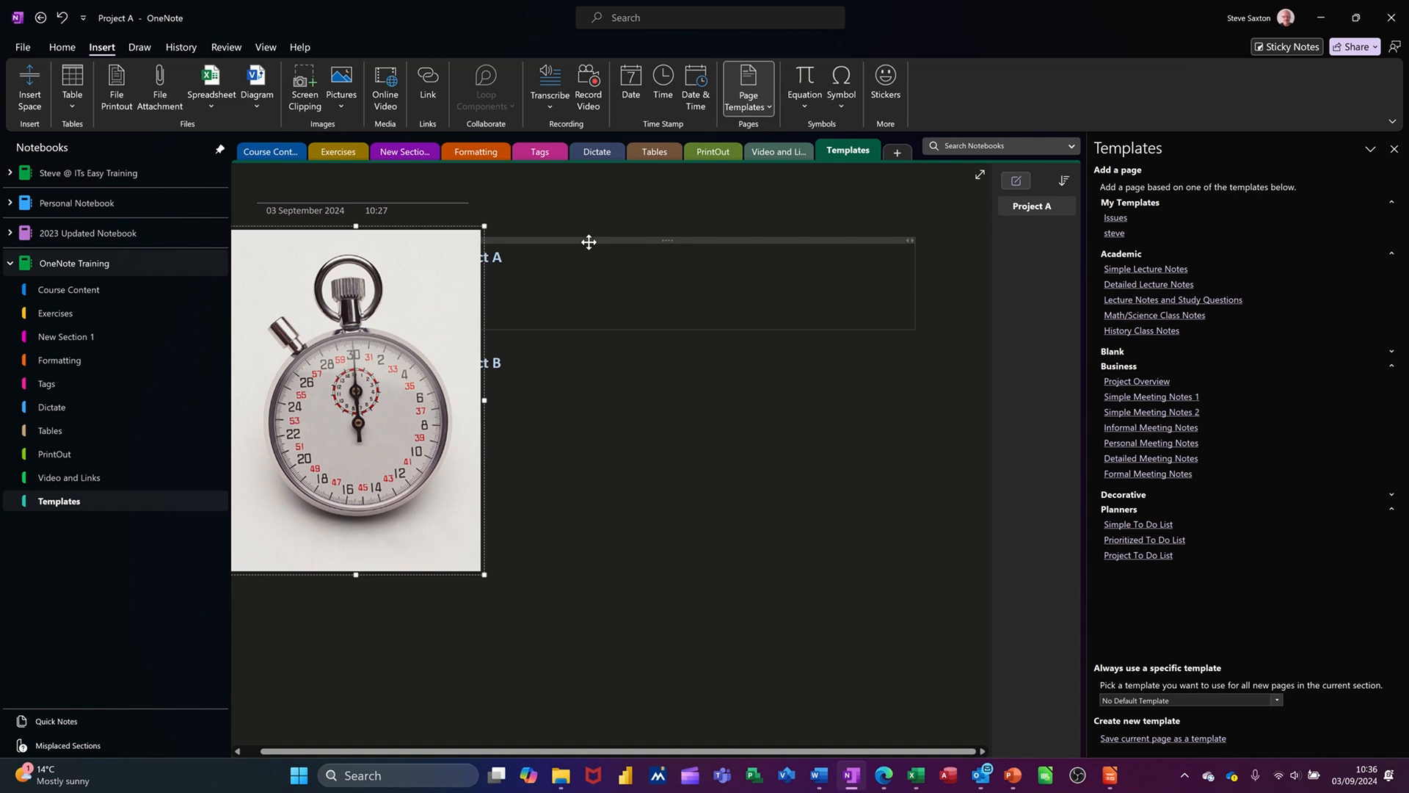
Close the Templates pane and move the Project A and Project B notes clear of the picture, aligned to its right.
drag(618, 245, 646, 244)
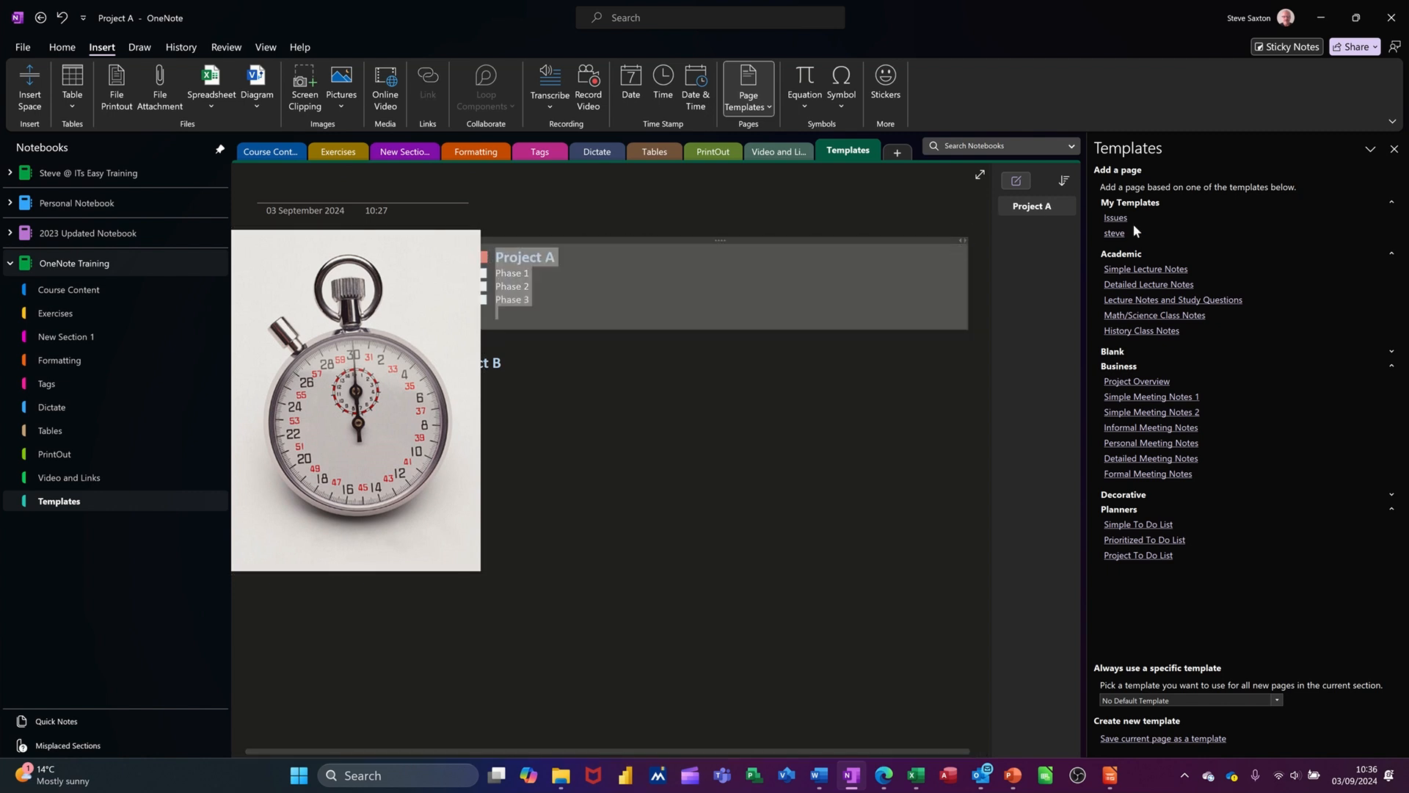
click(1394, 150)
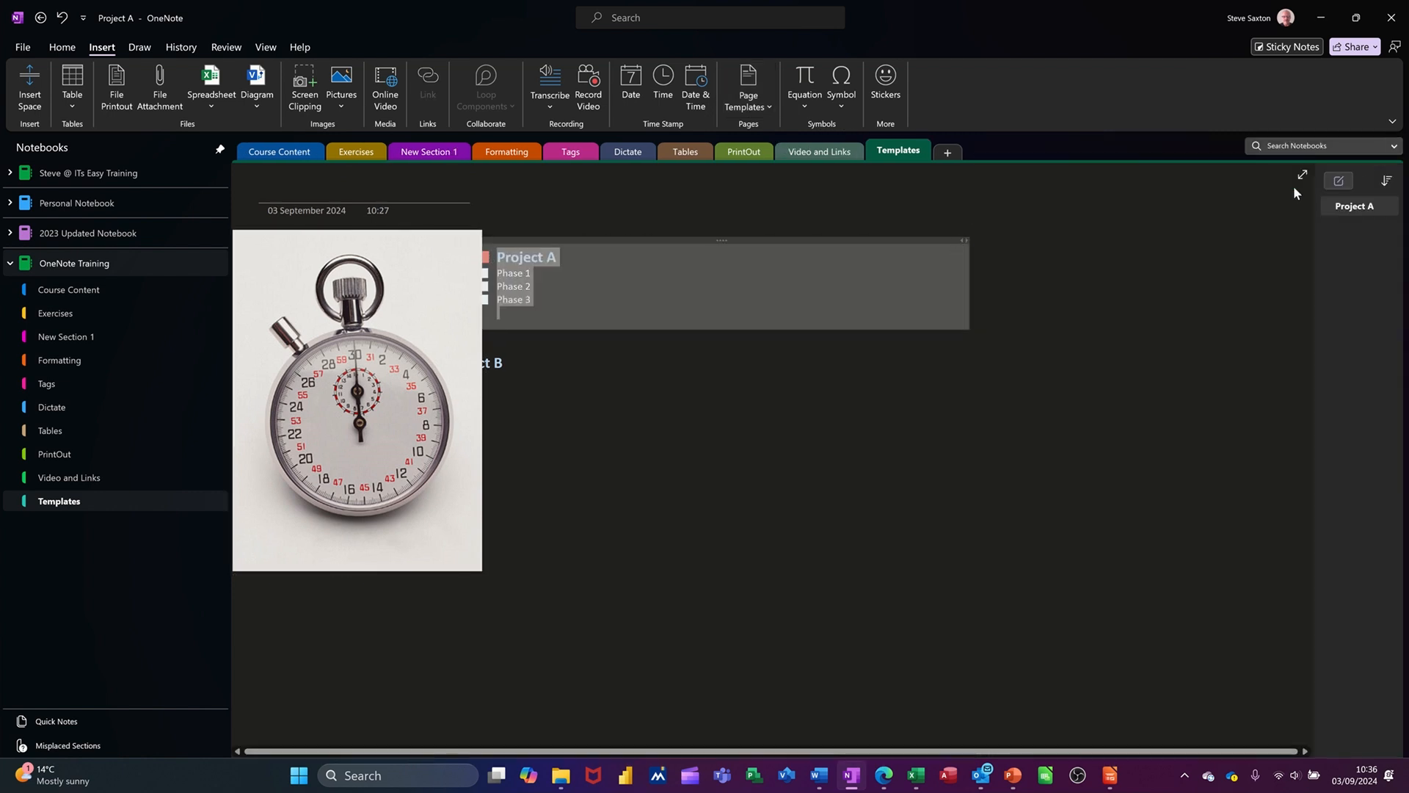
drag(759, 245, 876, 252)
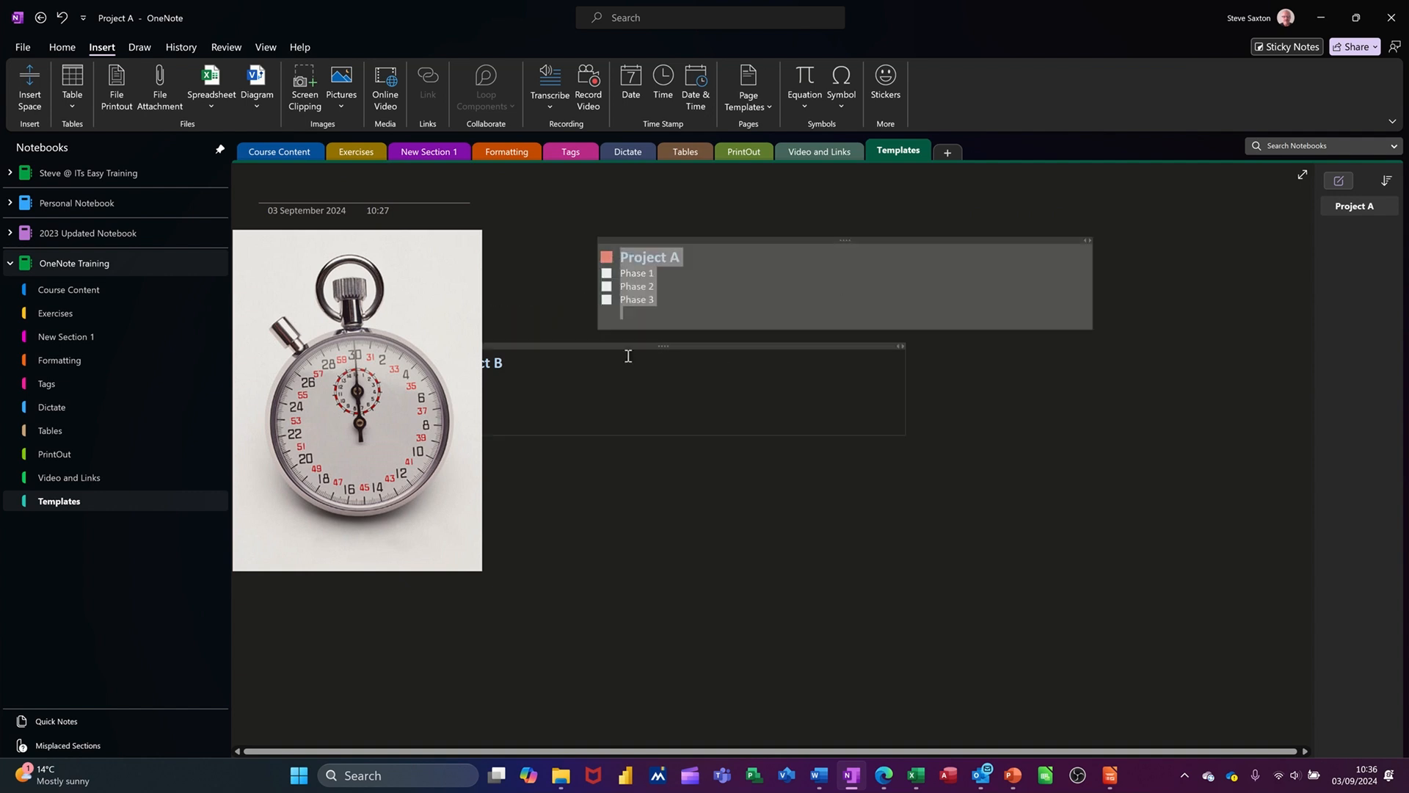
drag(624, 340, 797, 338)
click(723, 498)
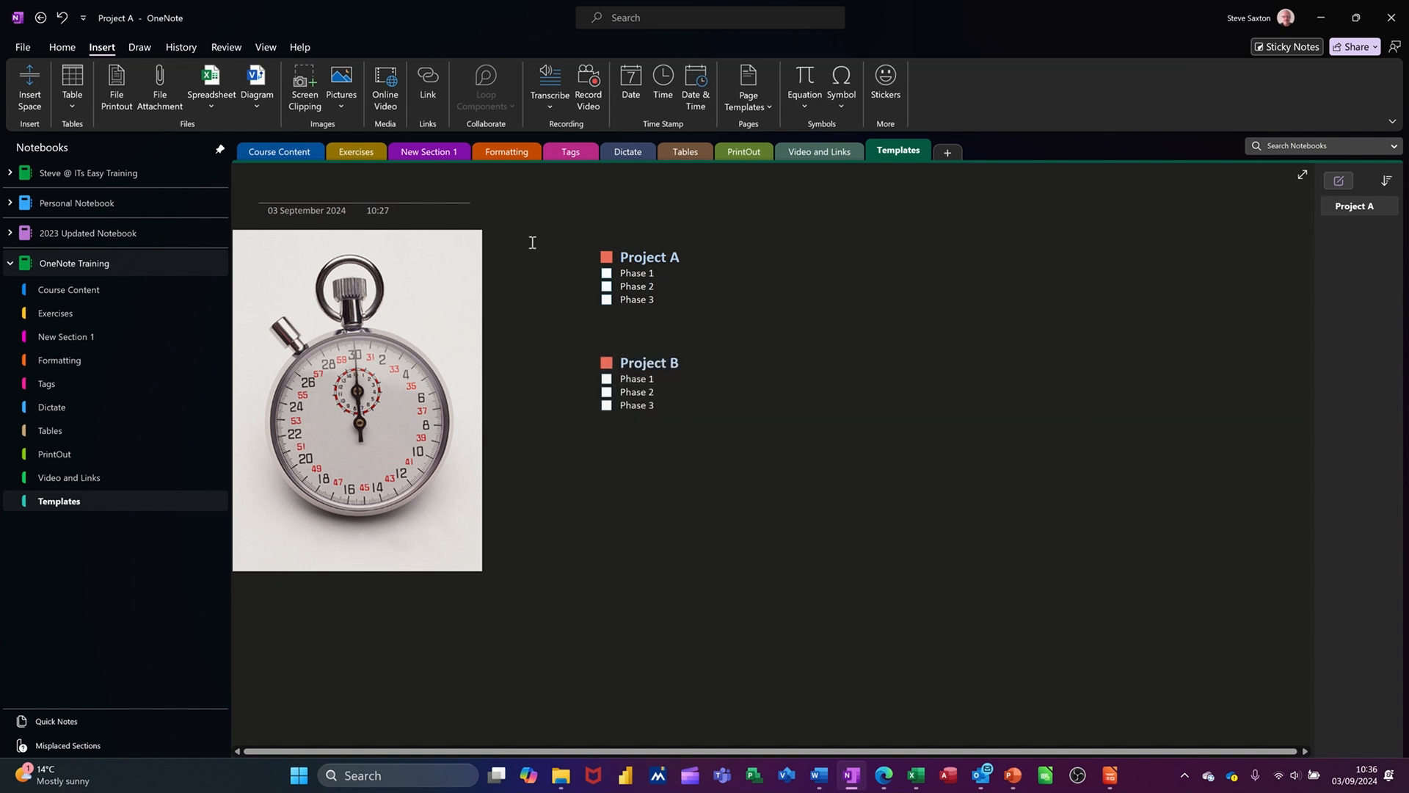
Move the stopwatch picture closer to the project notes and set it as the page background.
drag(431, 329, 543, 300)
click(681, 513)
click(514, 290)
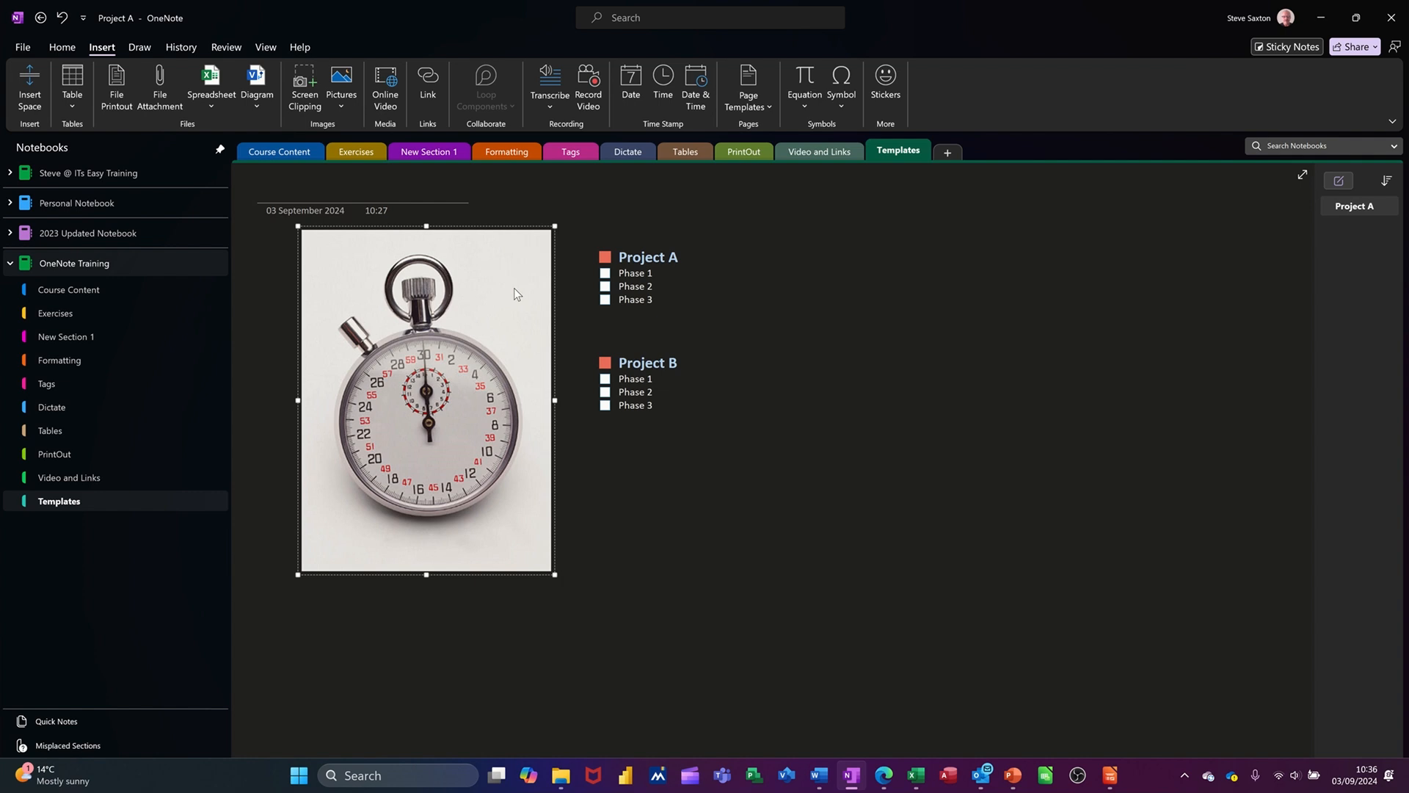
right_click(514, 287)
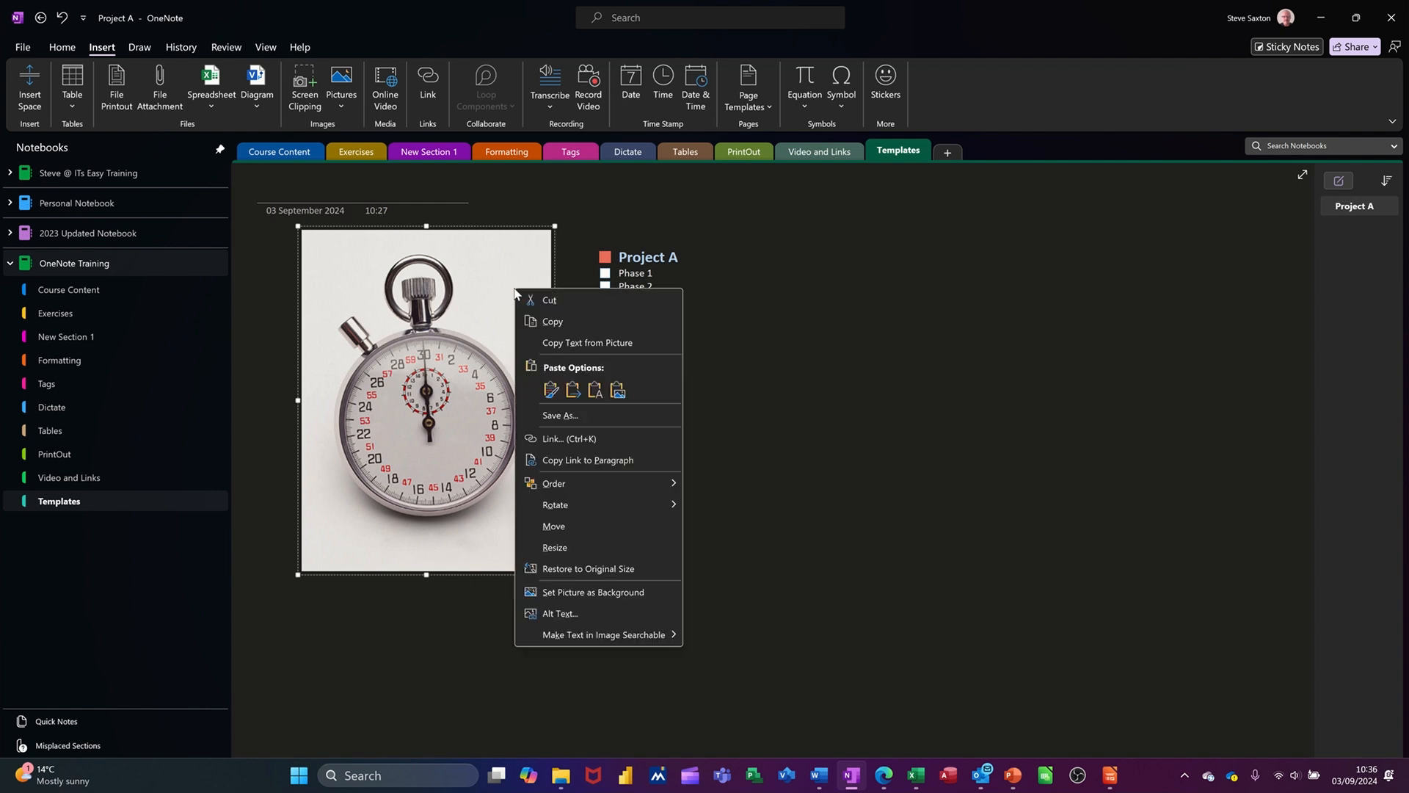
click(552, 592)
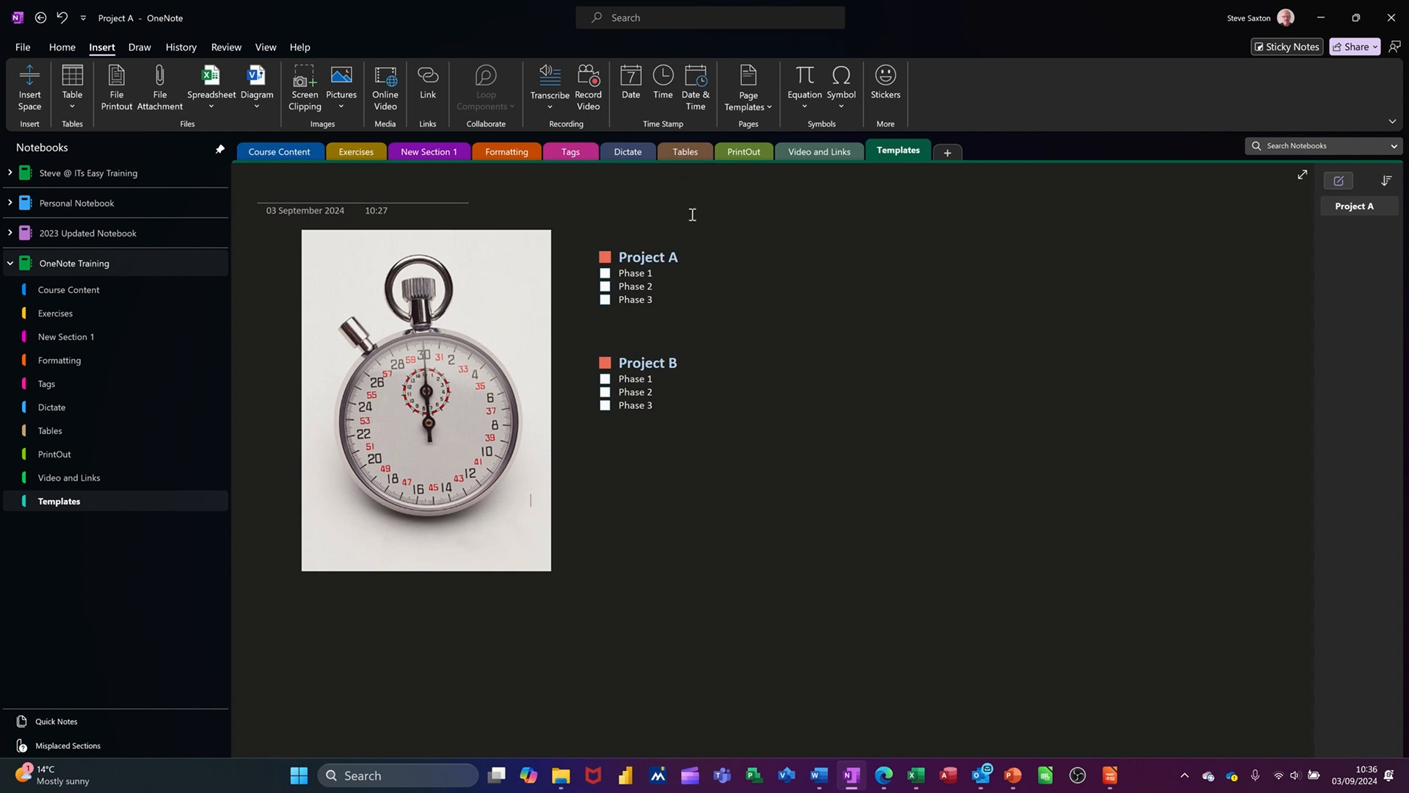
Save the current page as a template named "Projects for" plus the owner's first name, without making it the section default.
click(769, 107)
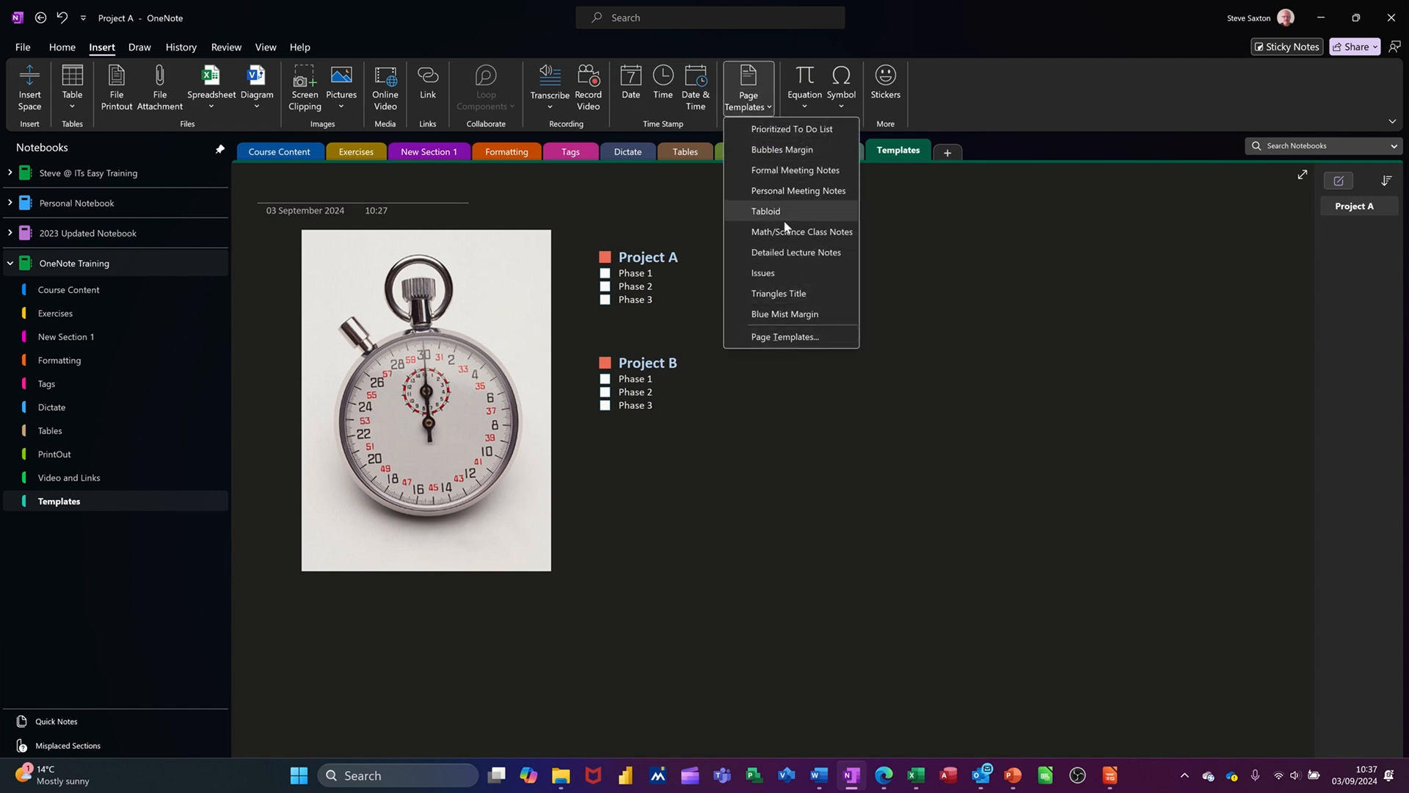
click(771, 338)
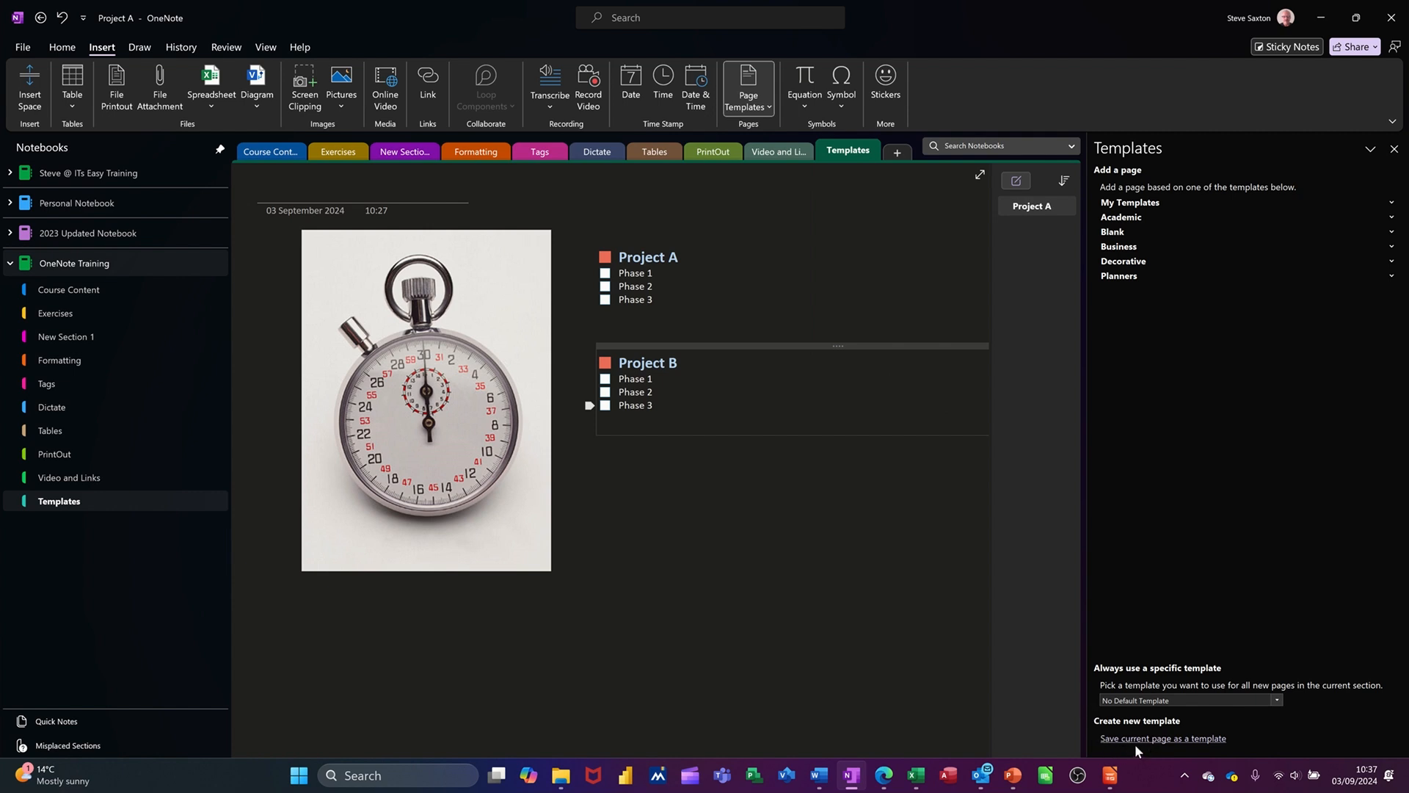
click(1172, 740)
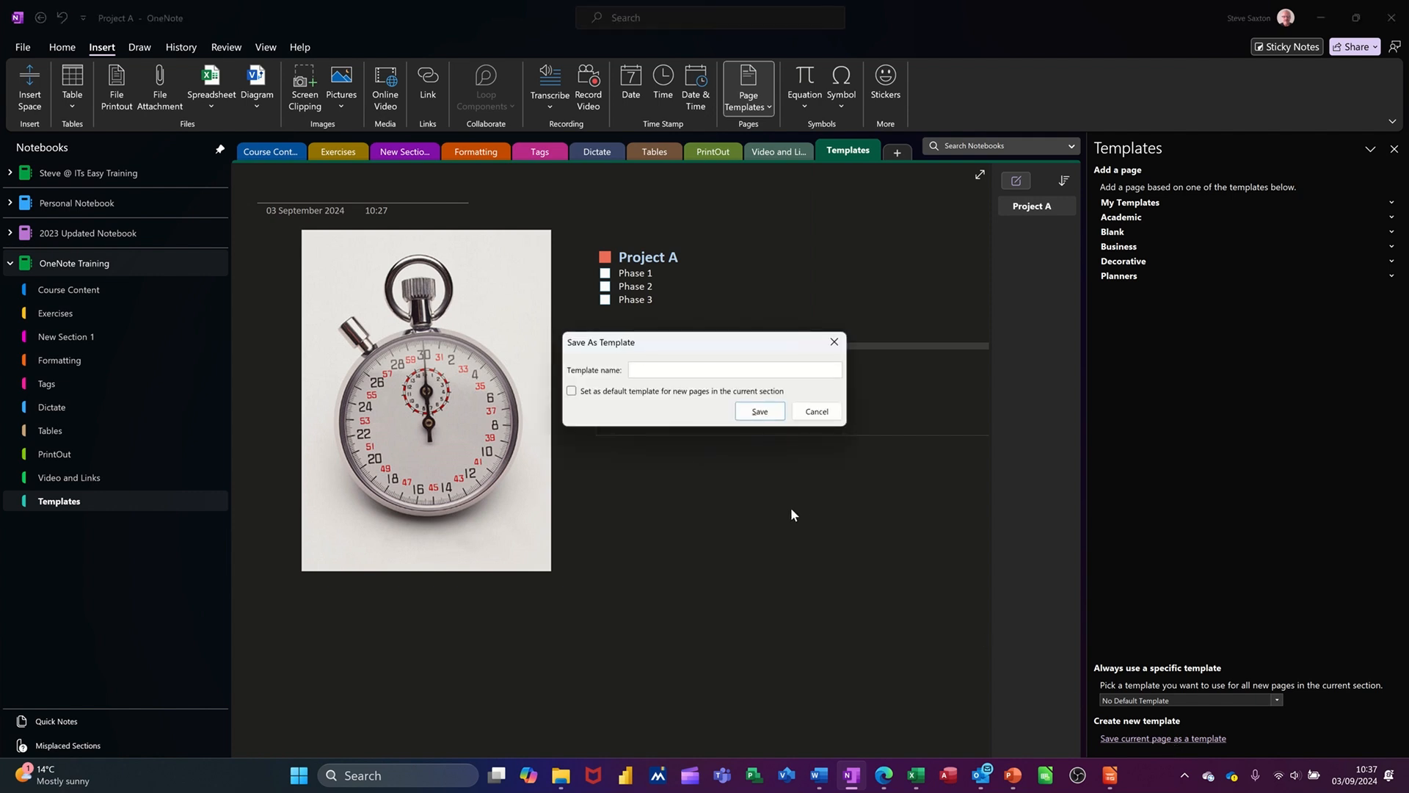
text(Projects for Steve)
click(751, 414)
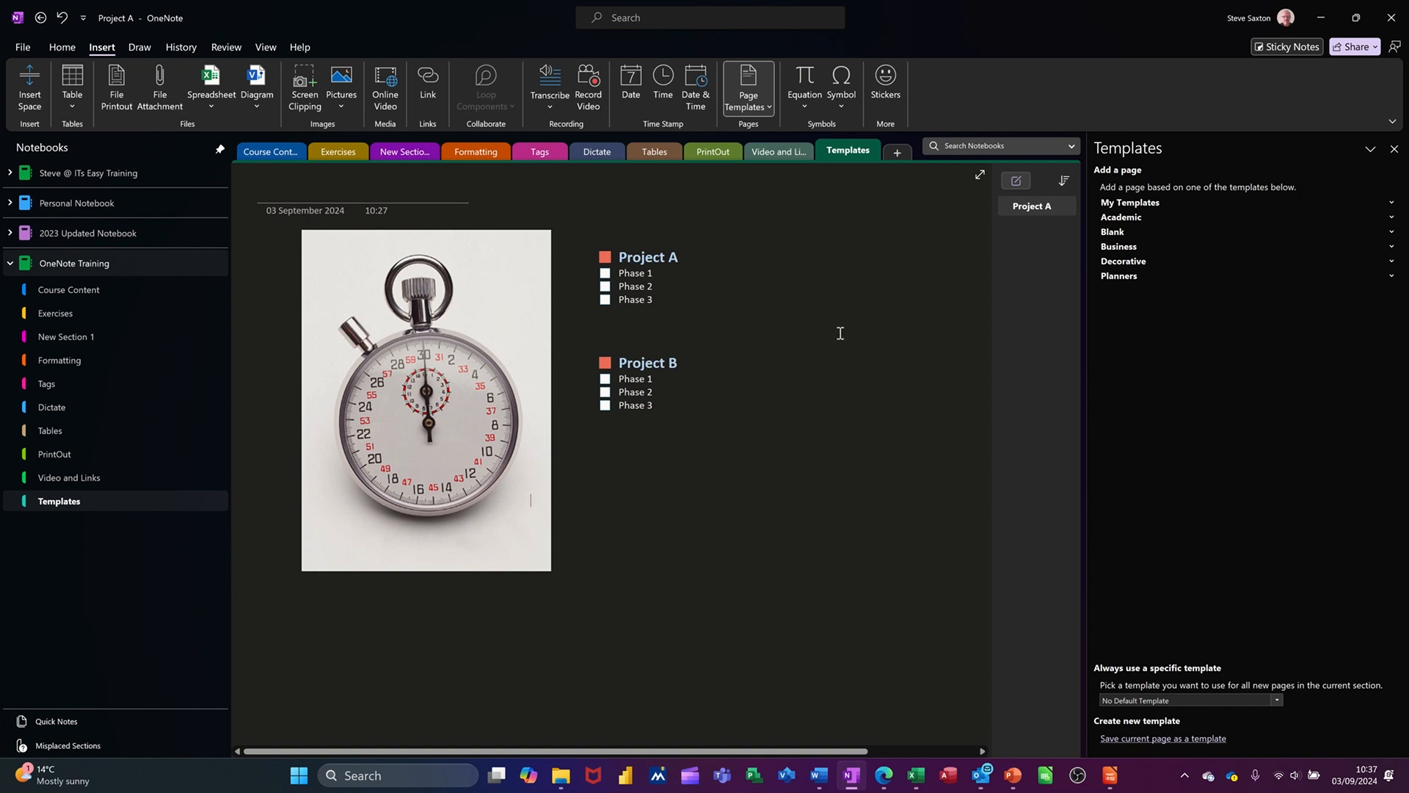
Create a new section with its default name and add a page from the custom projects template under My Templates.
click(896, 153)
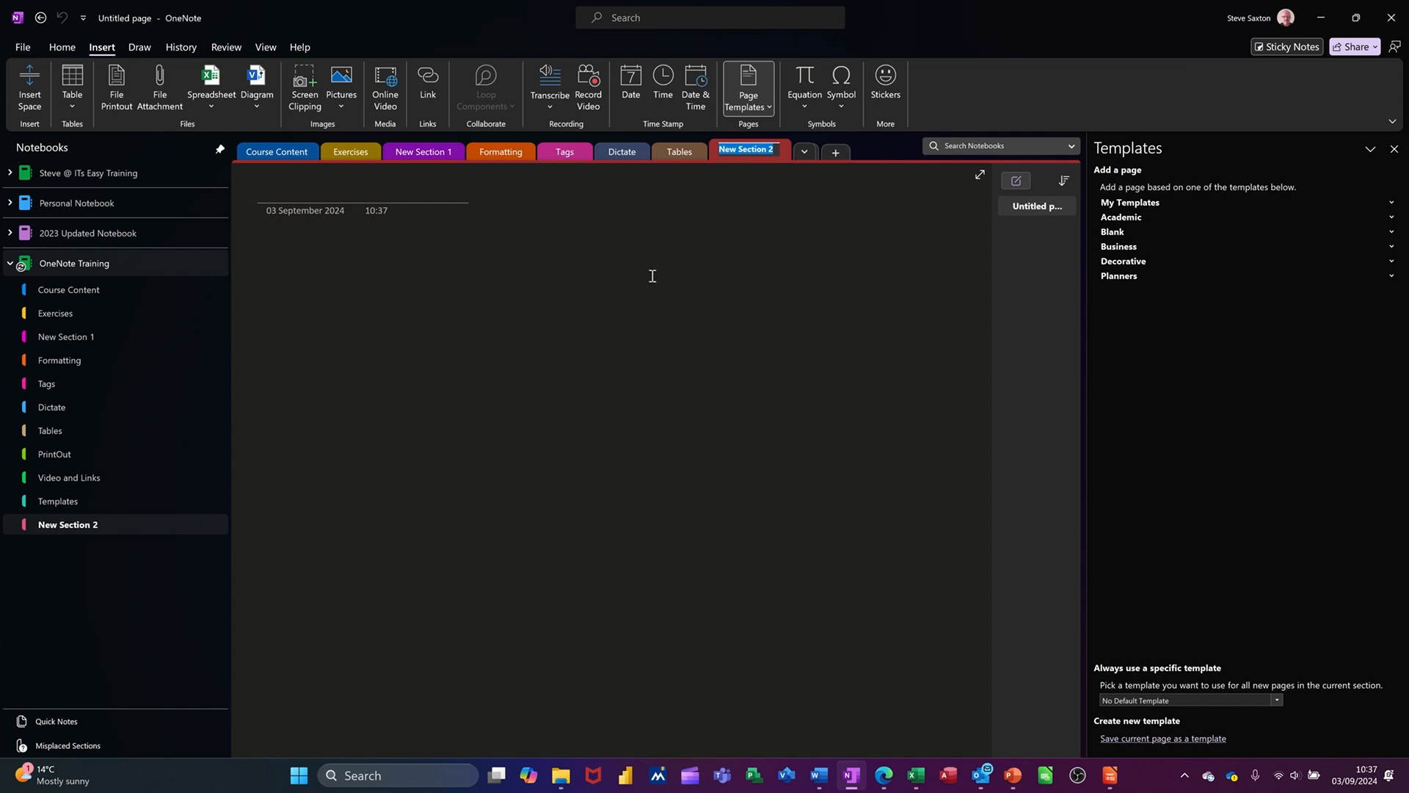
click(305, 257)
click(1392, 204)
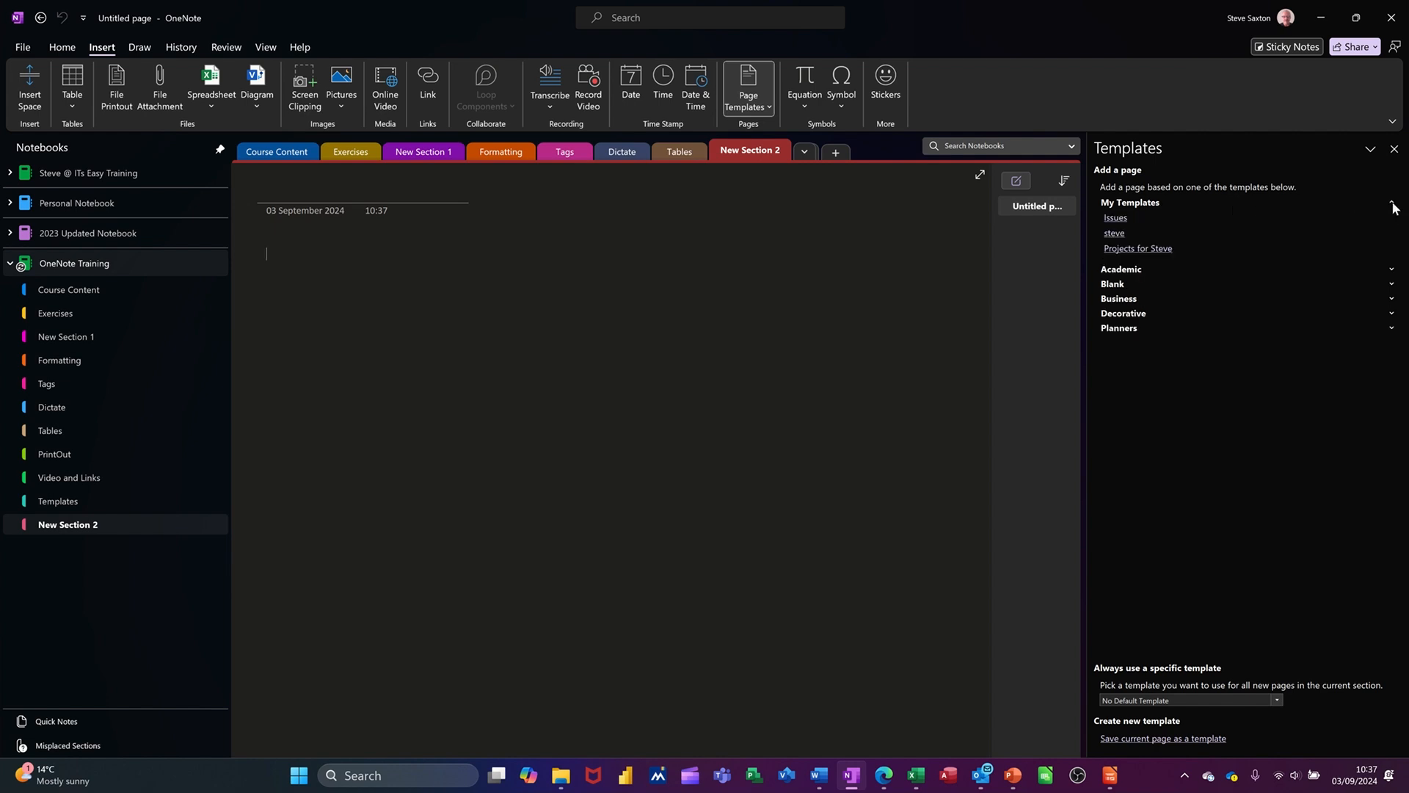
click(1138, 249)
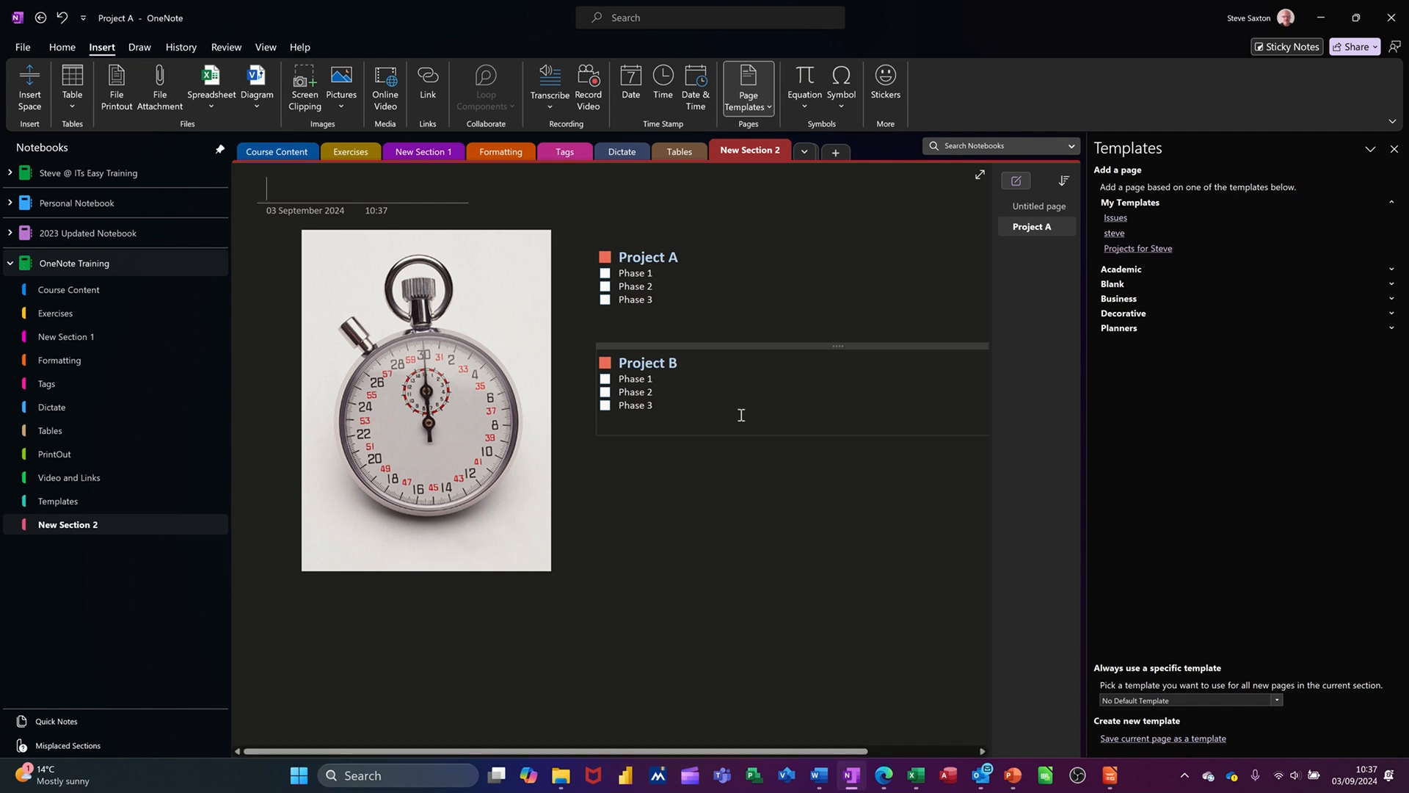
Add two more pages from the custom projects template, one from the template named after the owner, and one from "Issues".
click(1123, 248)
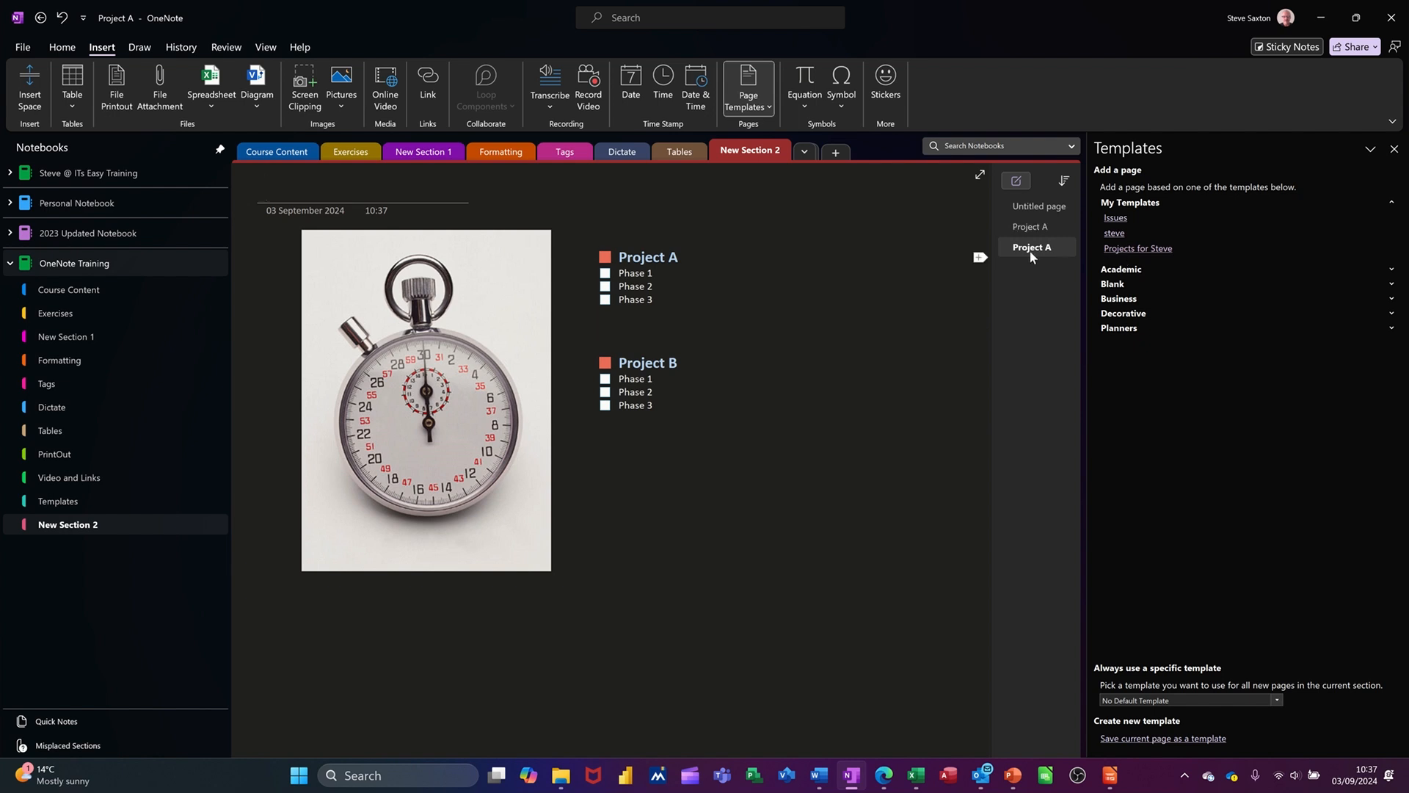
click(1120, 248)
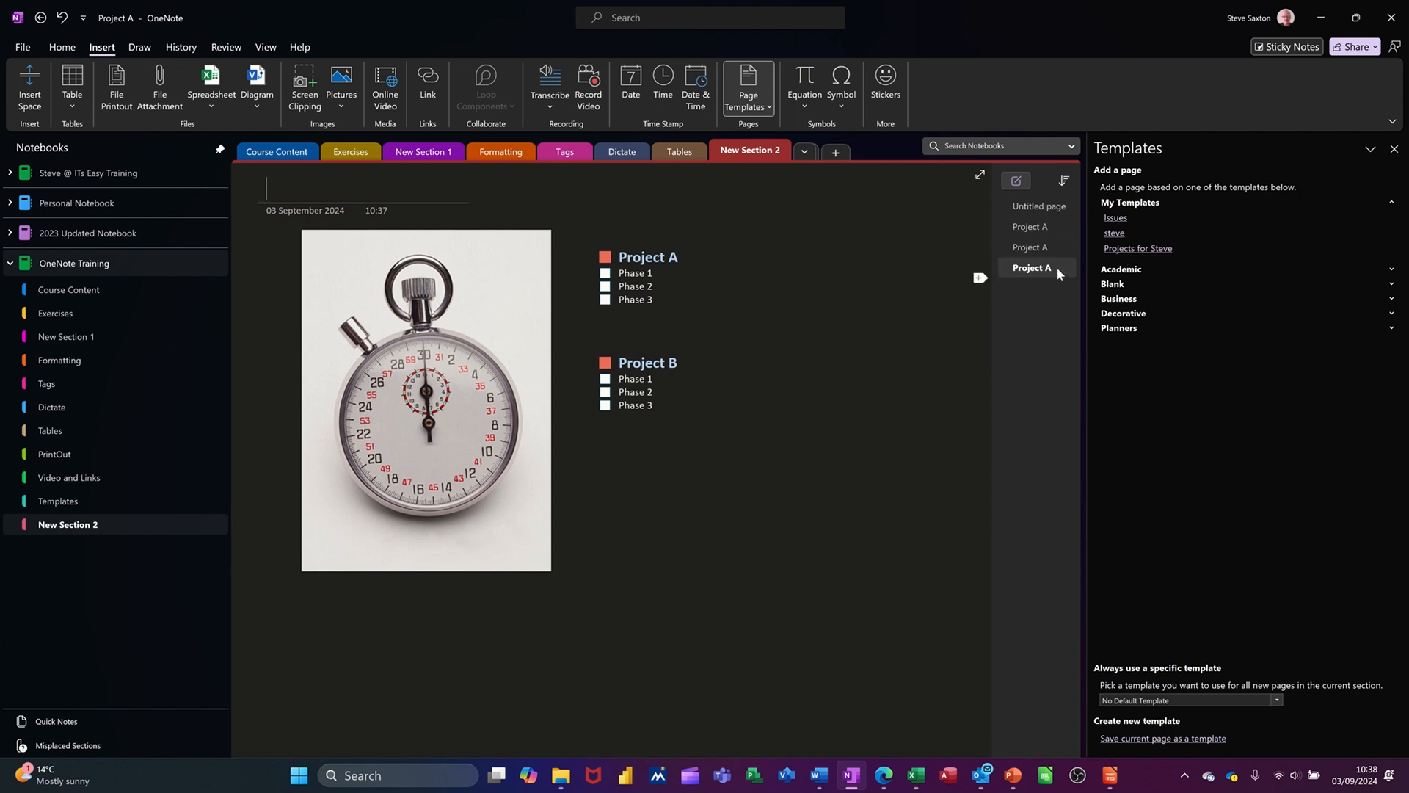
click(1113, 234)
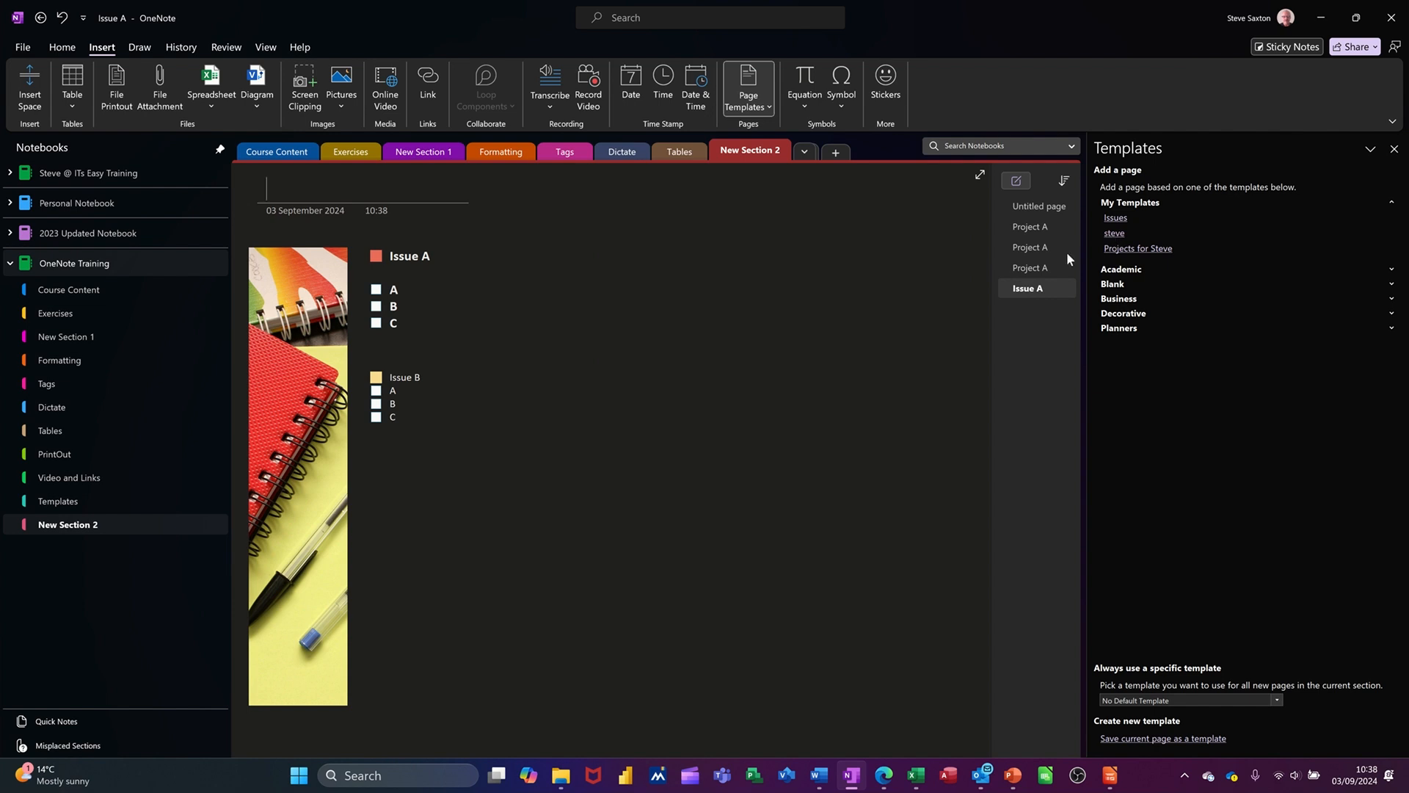
click(1115, 218)
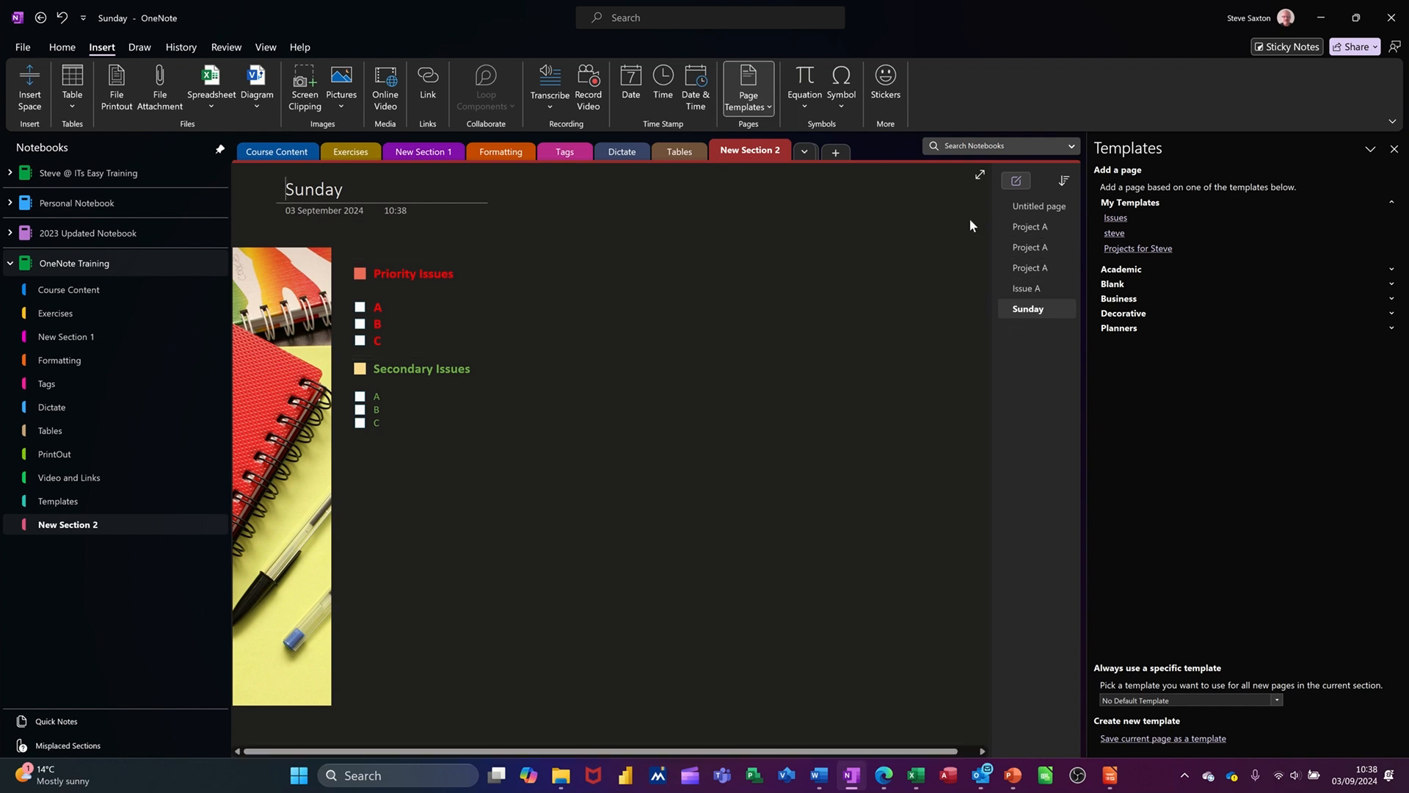
Look through the three Project A pages, the Issue A page and the Sunday page in the new section.
click(1019, 227)
click(1028, 248)
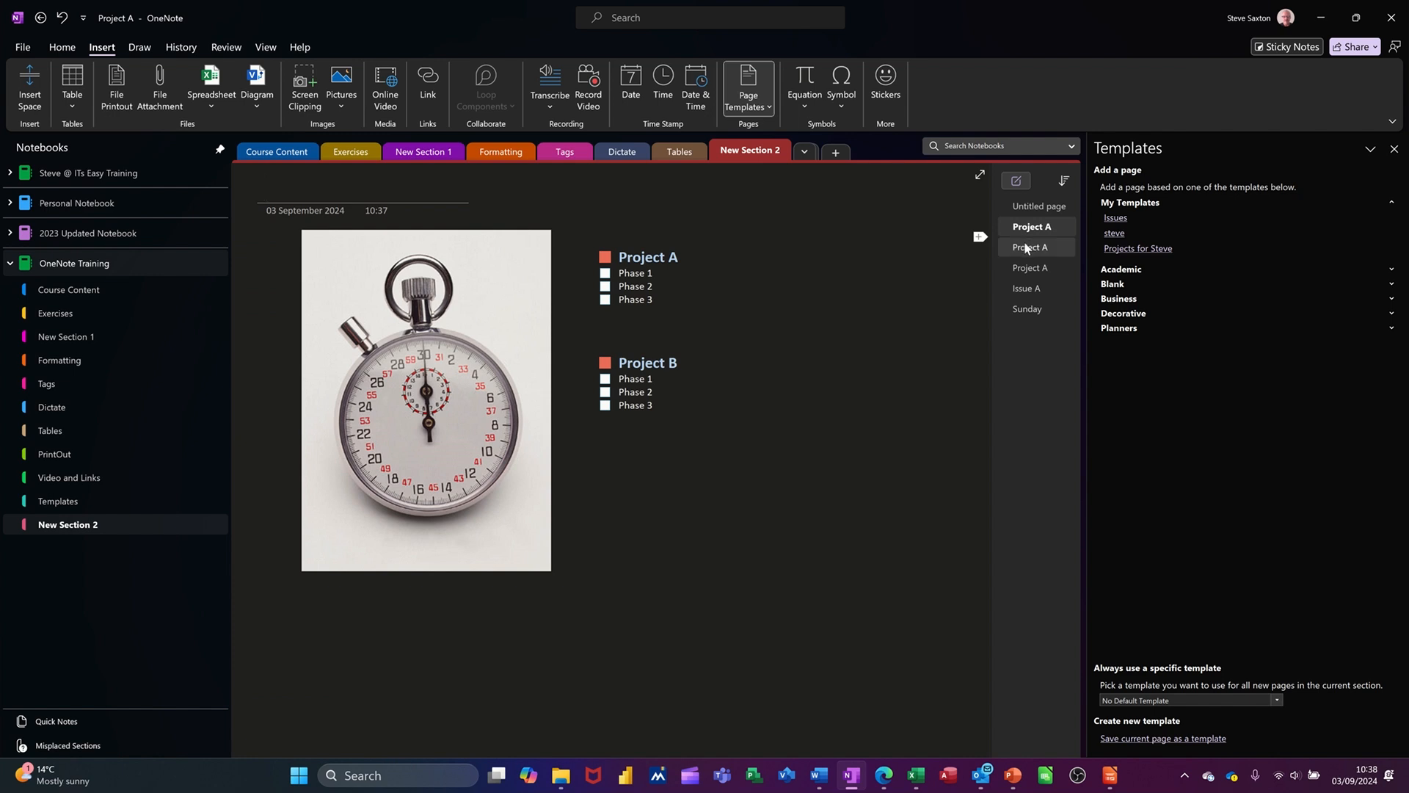
click(1041, 268)
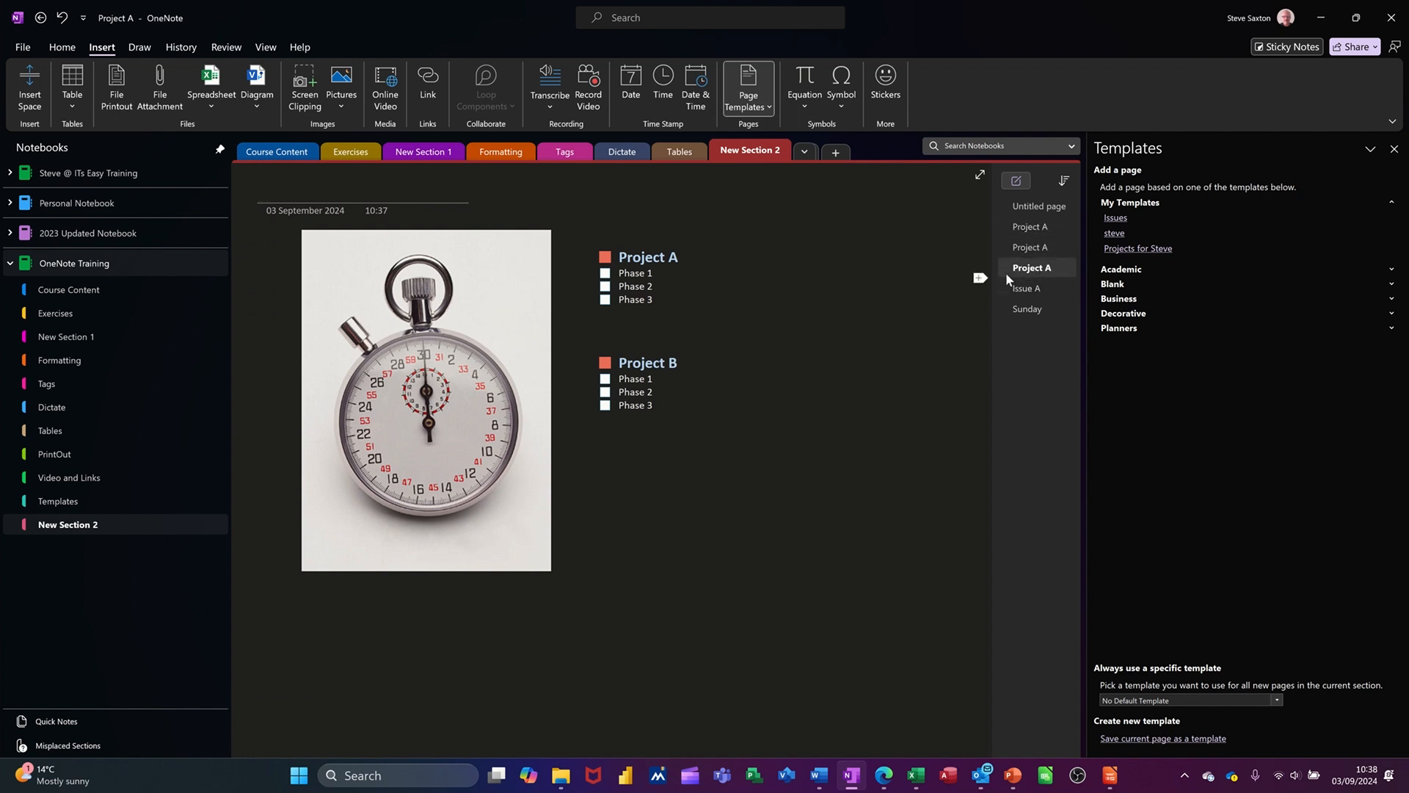
click(1023, 289)
click(1027, 309)
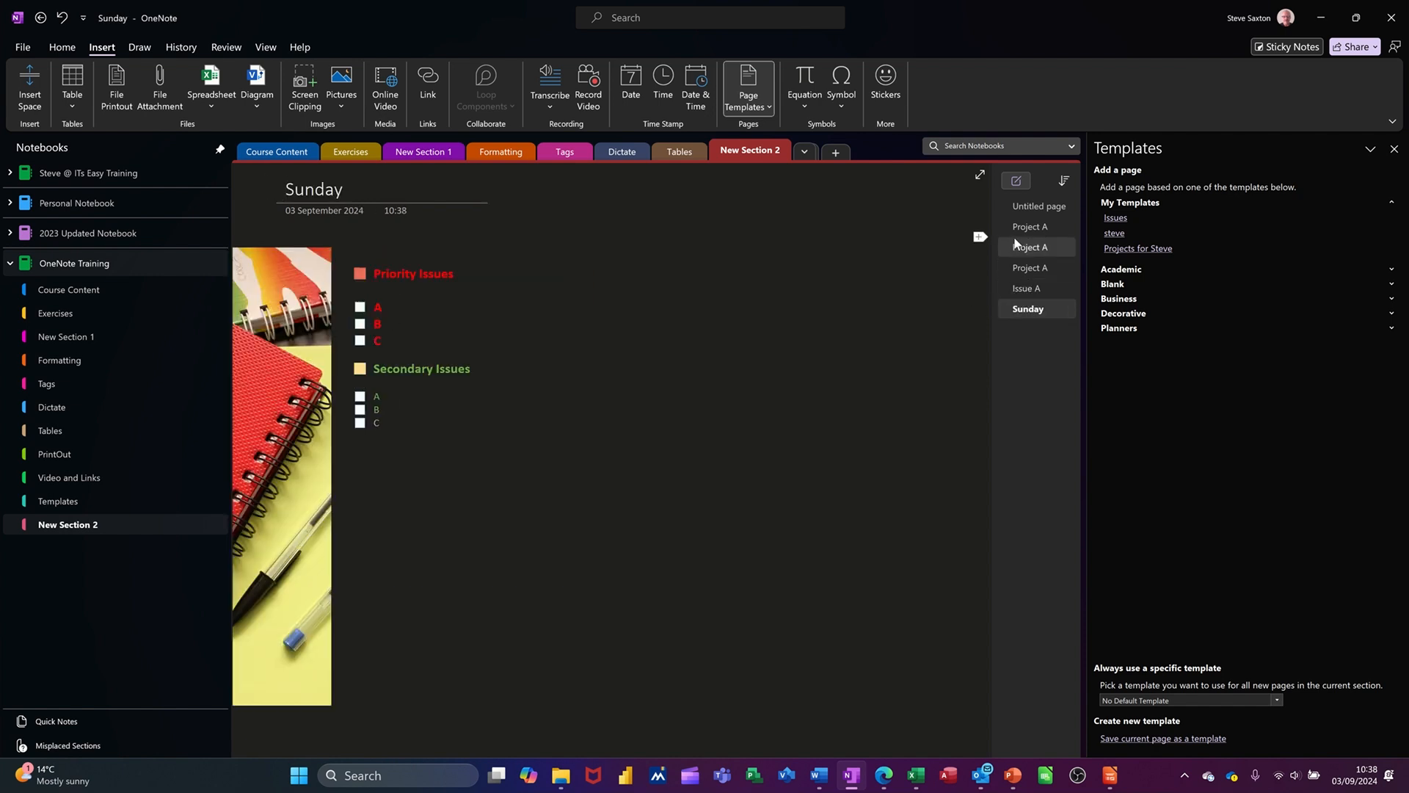